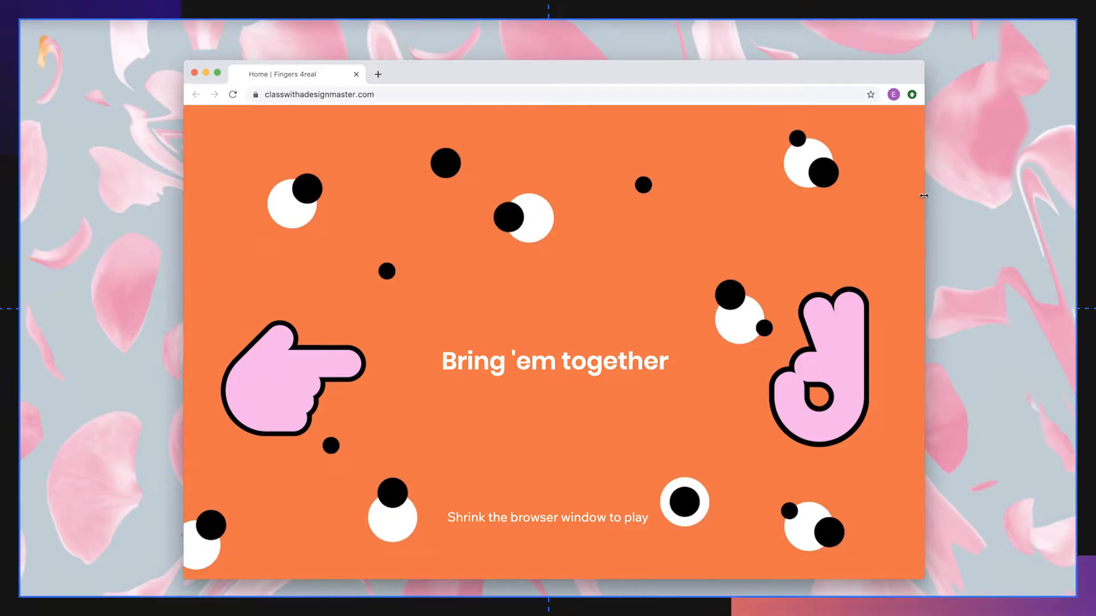
Preview the finished hands page by narrowing the browser window and switching between the tablet and desktop layouts.
drag(881, 203, 506, 212)
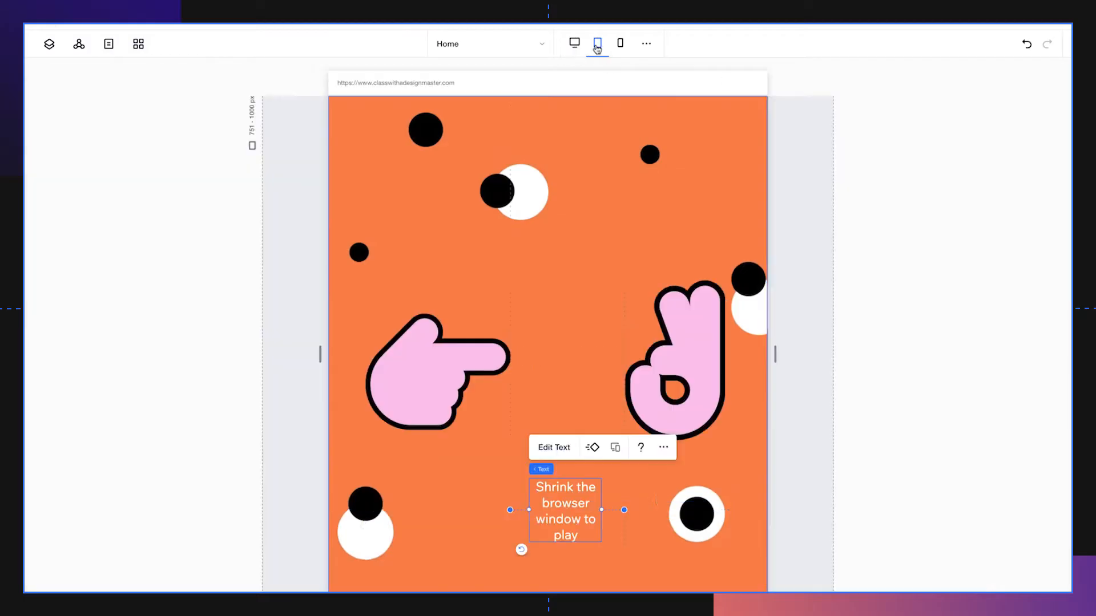
right_click(550, 250)
click(573, 41)
mouse_move(1060, 309)
mouse_down()
mouse_move(919, 325)
mouse_move(734, 326)
mouse_move(1060, 319)
mouse_up()
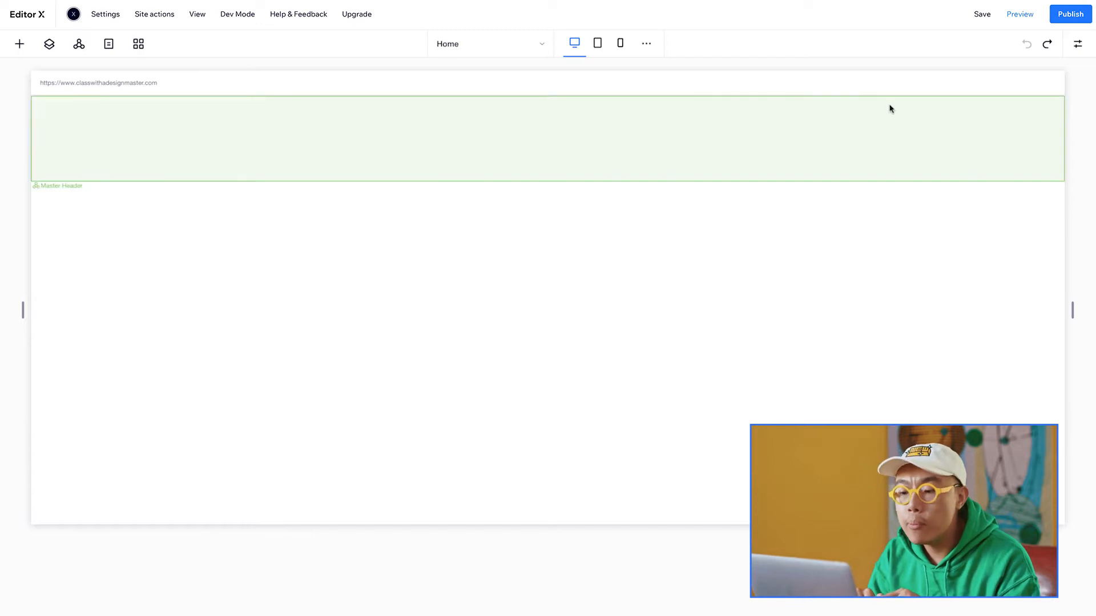
Delete the master header and the footer from the Home page.
click(879, 124)
key(Delete)
click(842, 403)
key(Delete)
Set the remaining section's minimum height to 100 vh.
click(845, 204)
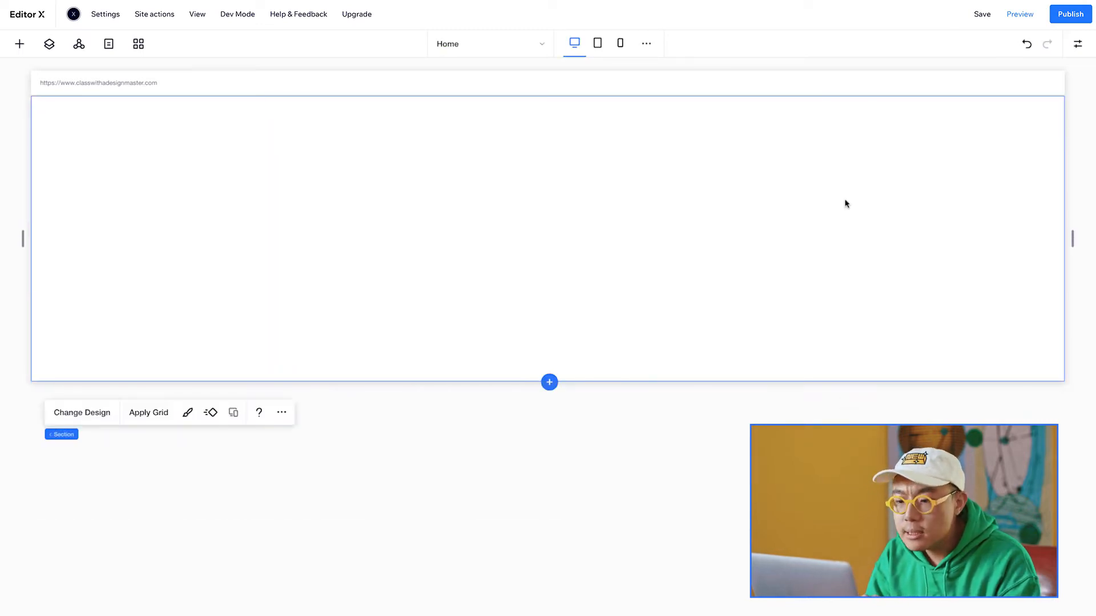
click(1078, 45)
click(1063, 252)
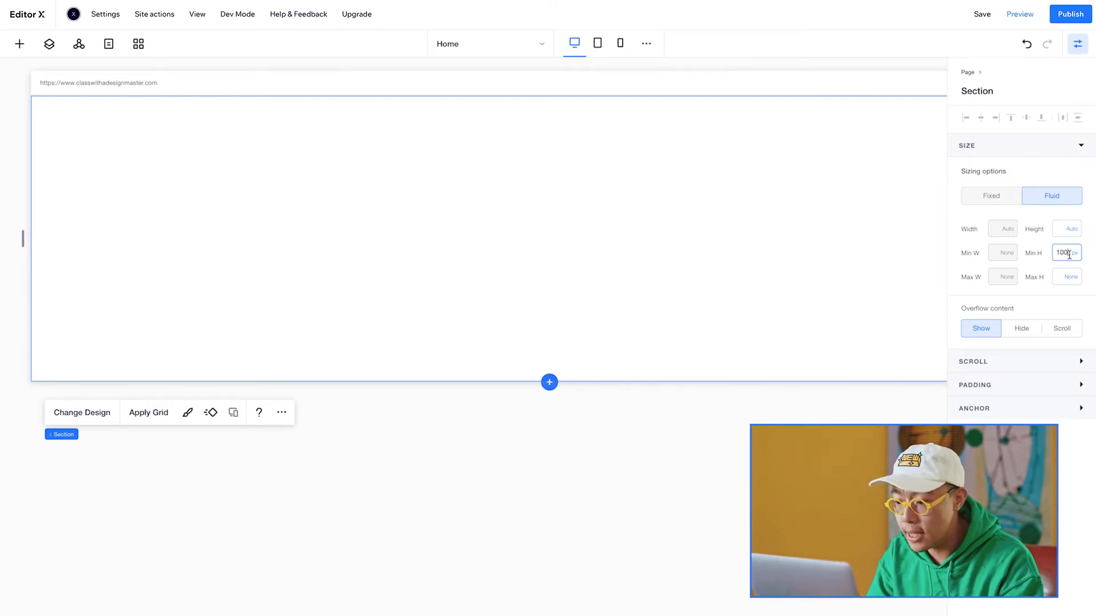
key(Return)
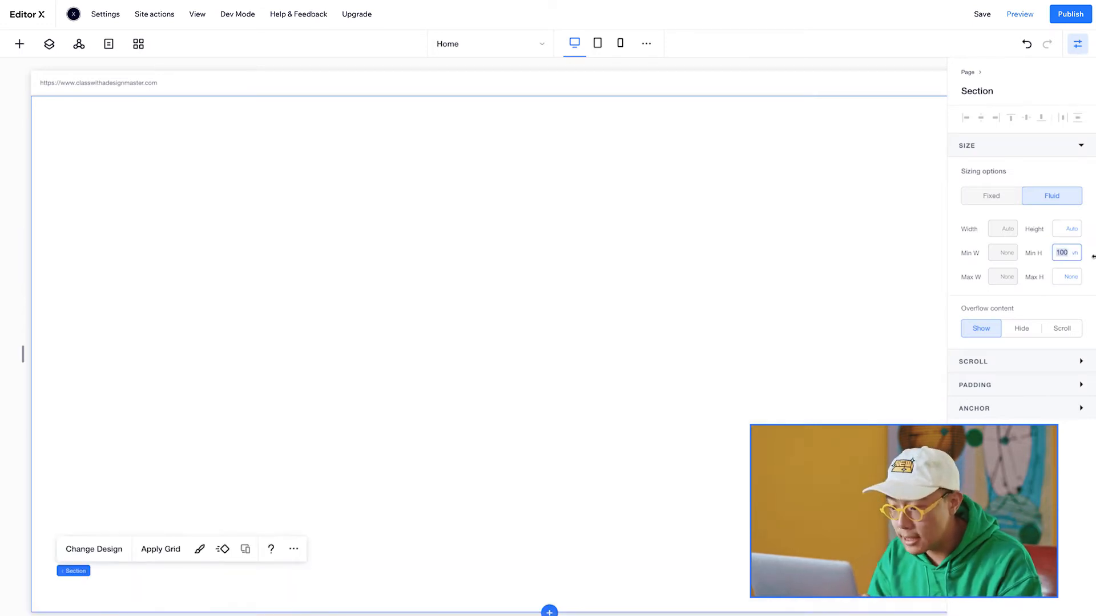
click(885, 288)
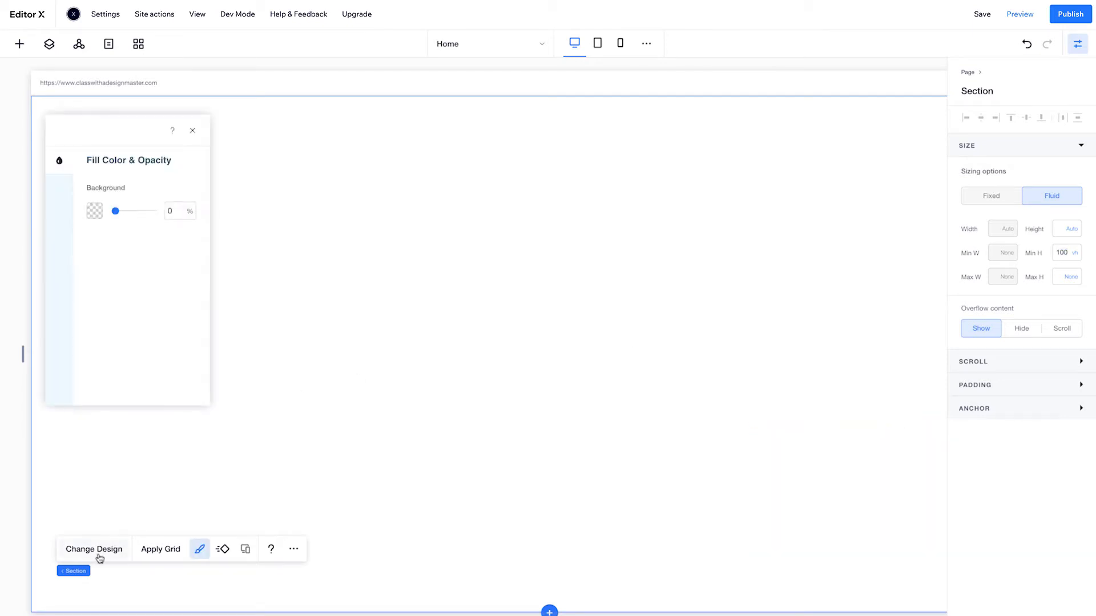
Fill the section's background with the orange colour FB6A39 at 100% opacity.
click(95, 215)
click(119, 454)
double_click(176, 425)
text(FB6A39)
click(205, 452)
click(200, 226)
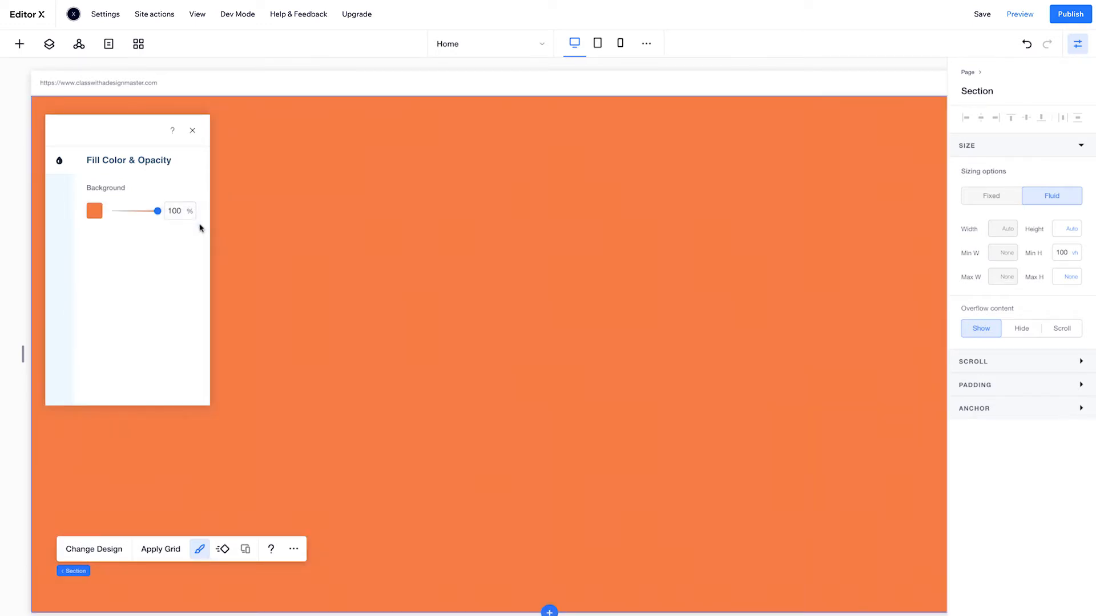
click(193, 132)
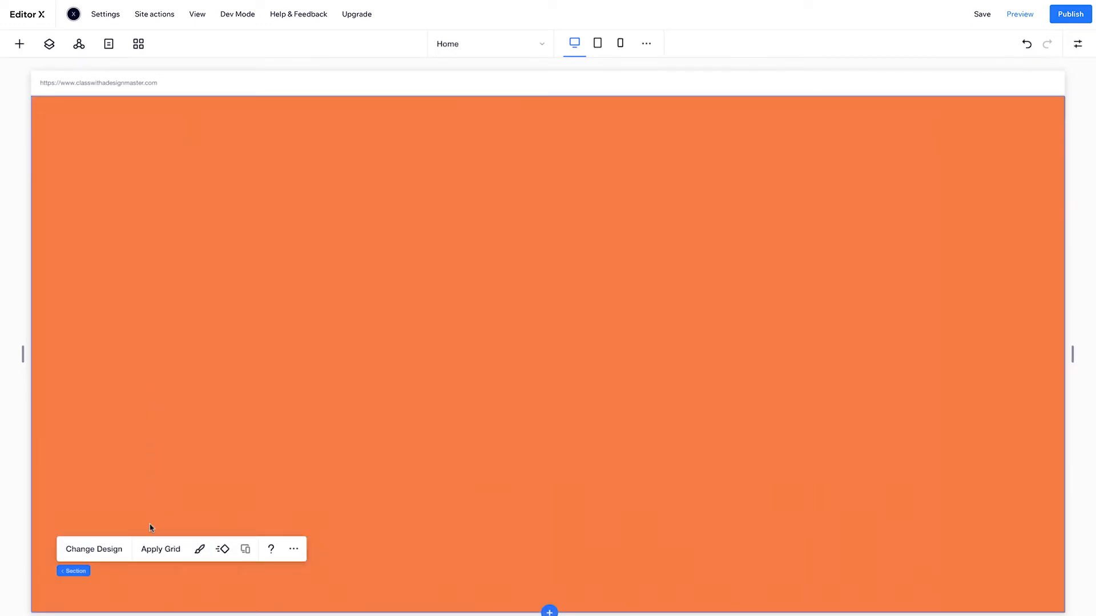
Apply a 3x1 grid layout to the orange section.
click(154, 556)
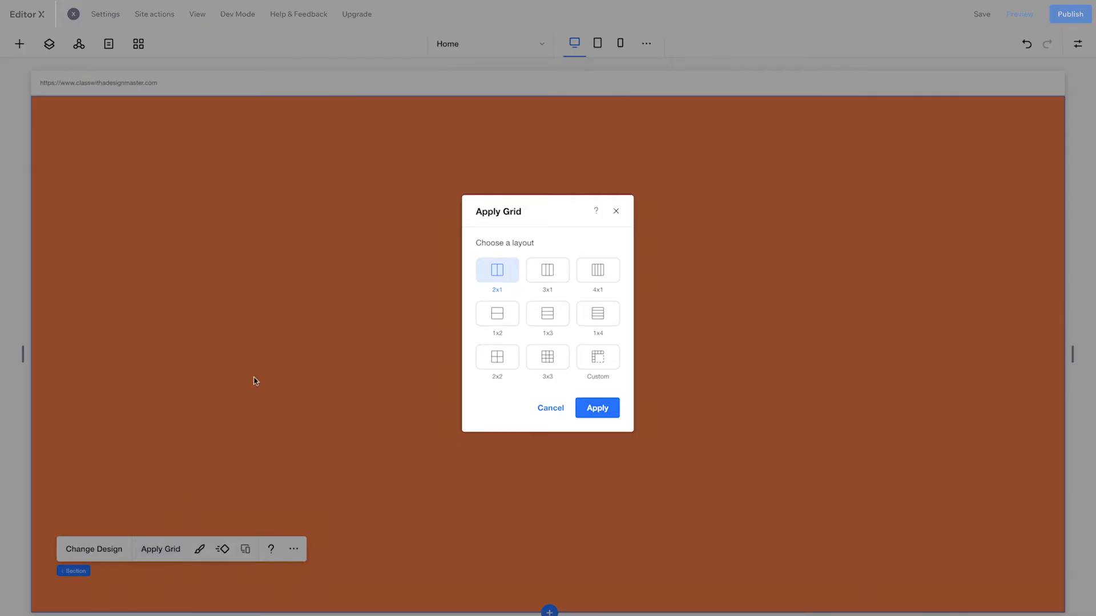
click(550, 280)
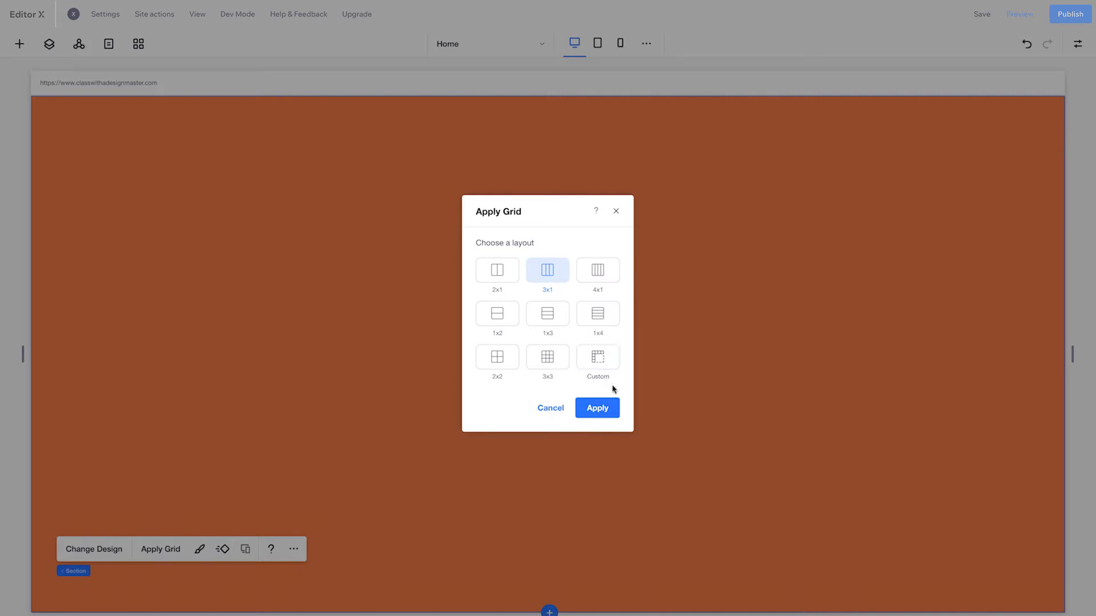
click(597, 409)
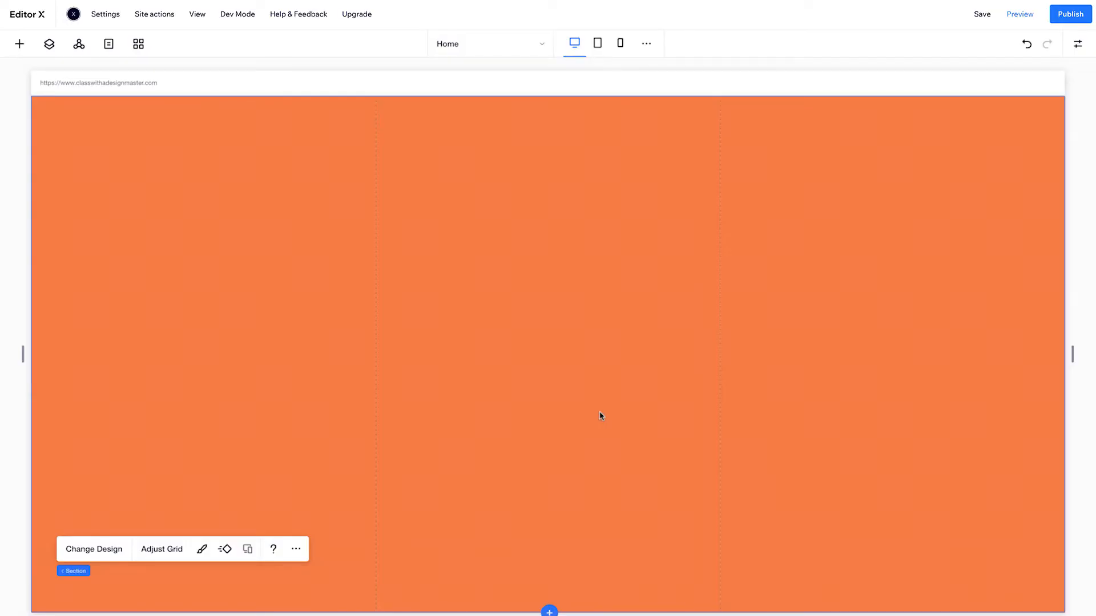
Adjust the section's grid so that the middle column is 2fr wide.
click(162, 550)
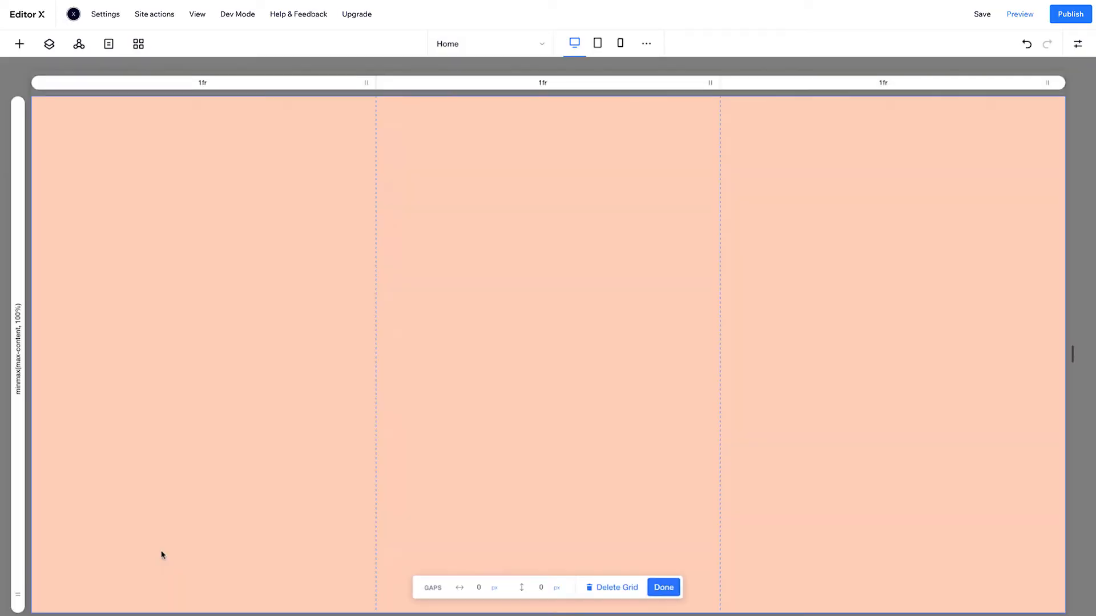
click(543, 84)
click(571, 119)
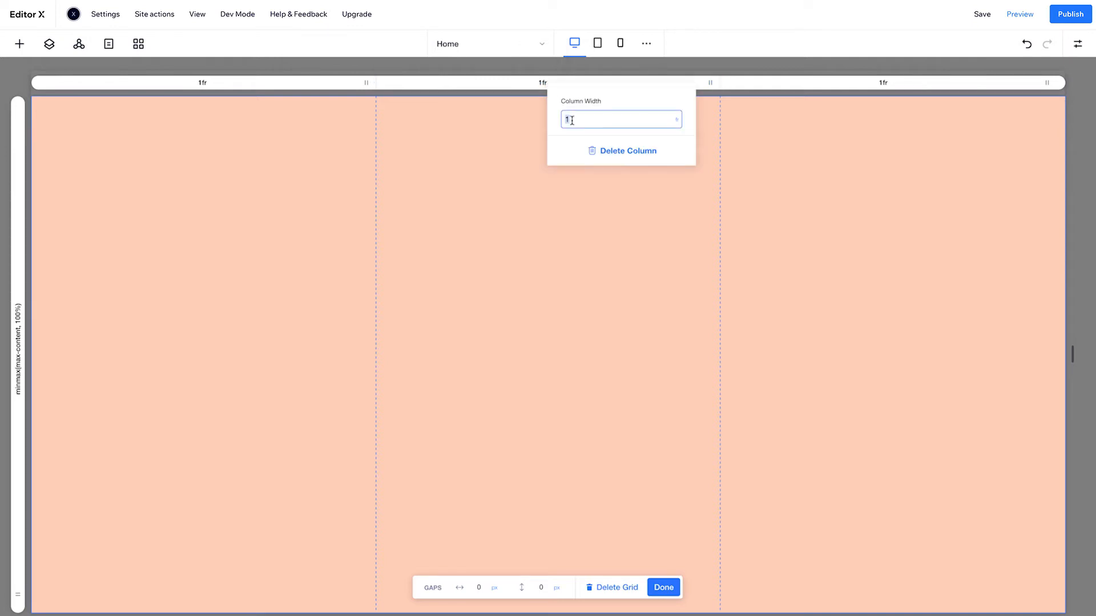
text(2)
key(Return)
click(513, 150)
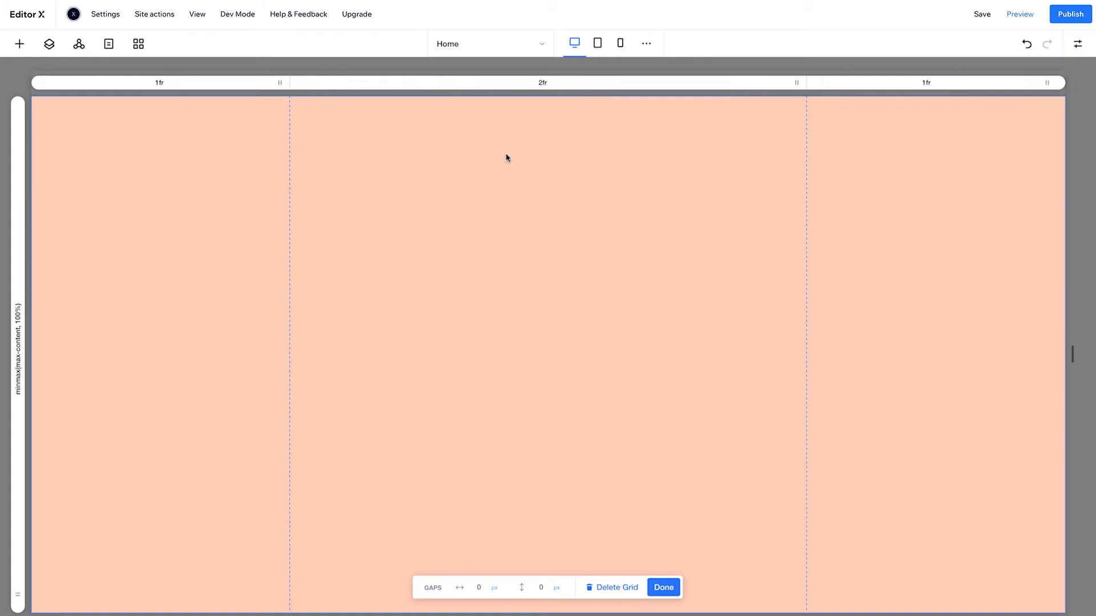
click(662, 589)
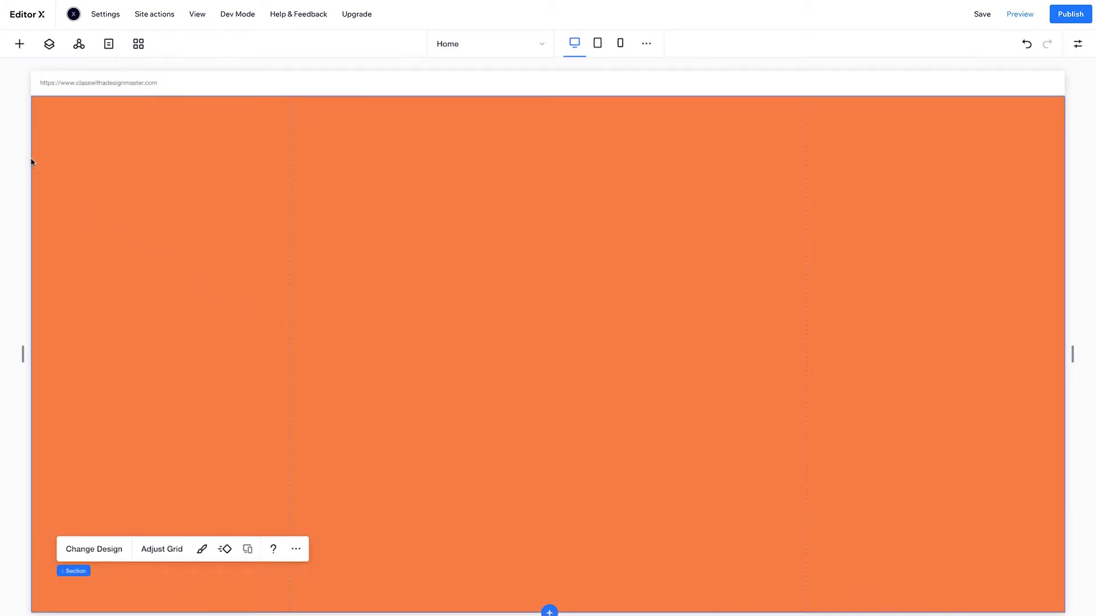
Add the uploaded image right-hand.png to the section's right column.
click(19, 44)
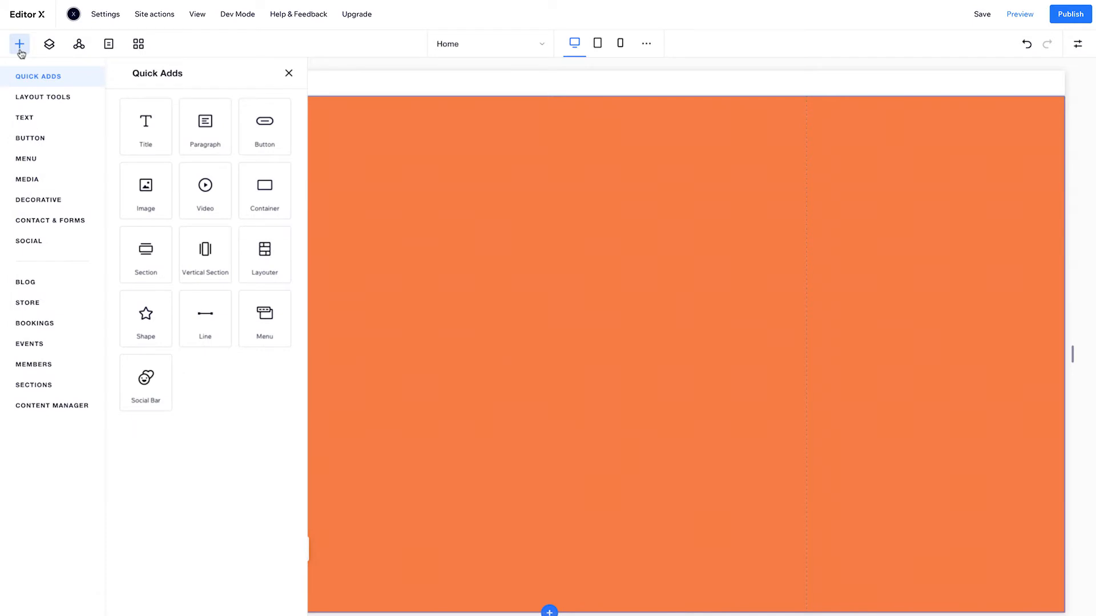
click(41, 180)
drag(362, 208, 920, 349)
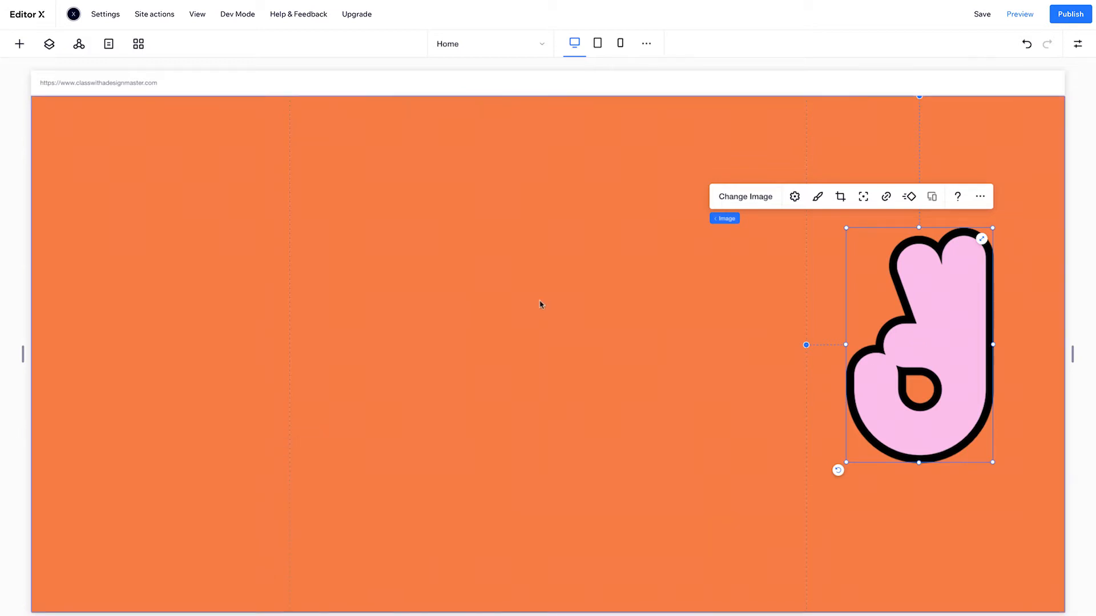
Add the uploaded image left-hand.png, move it into the left column and scale it down.
click(19, 44)
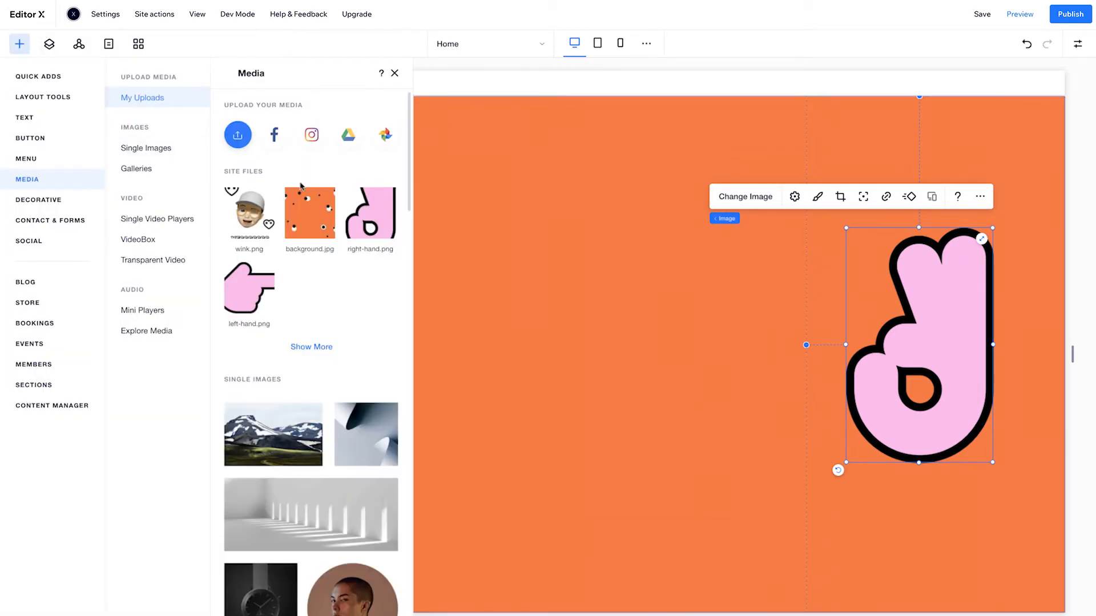
mouse_move(257, 291)
drag(257, 291, 551, 372)
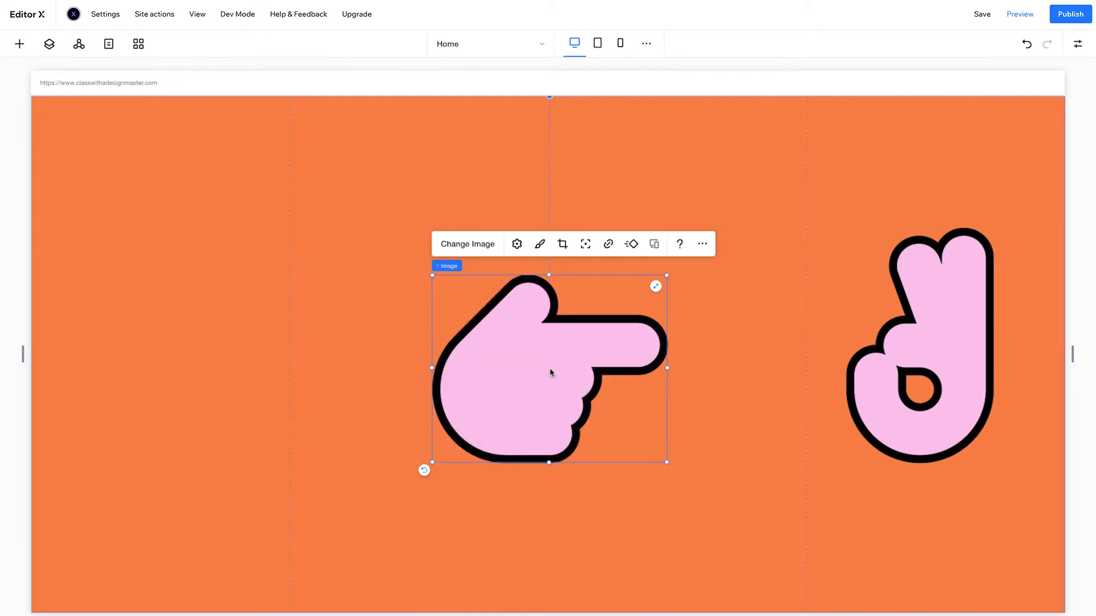
drag(607, 309, 217, 345)
drag(142, 382, 180, 351)
Shrink the right hand image to about 175 × 280 px in its column and fine-tune the left hand's size.
click(883, 348)
drag(992, 229, 944, 311)
drag(920, 354, 956, 326)
click(219, 342)
drag(246, 297, 228, 309)
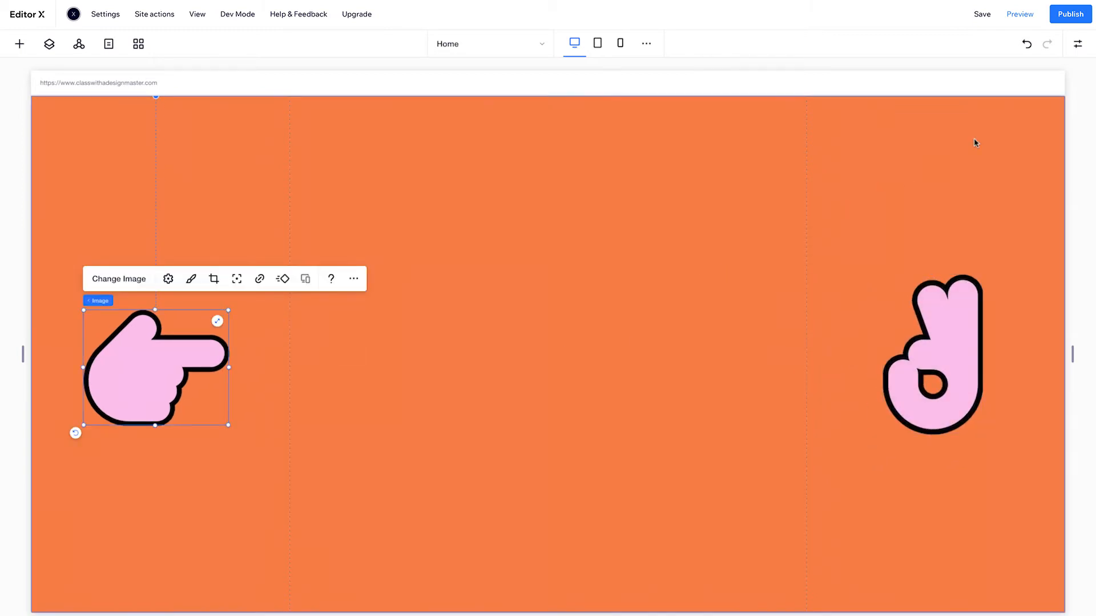
Set the left hand image's width to 55% and switch its sizing to Fixed.
click(1077, 44)
click(1019, 227)
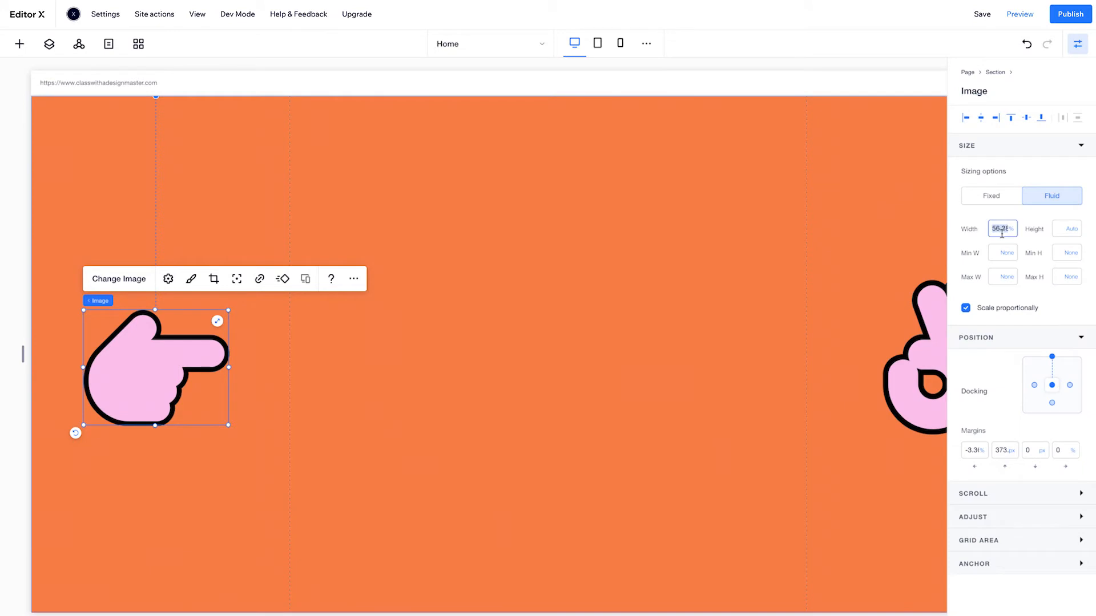
text(55)
key(Return)
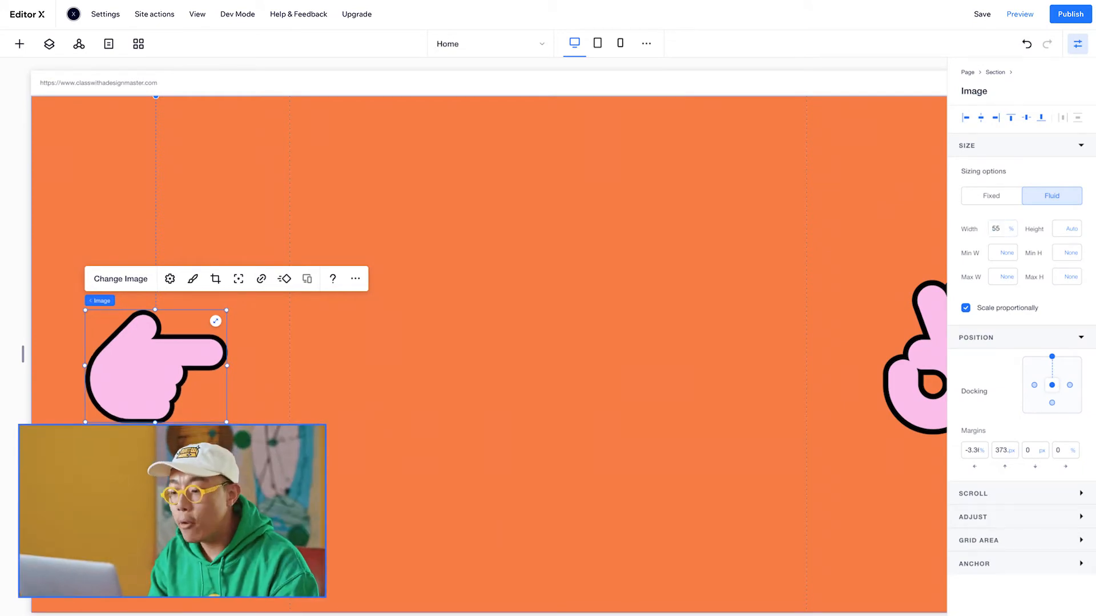
click(993, 200)
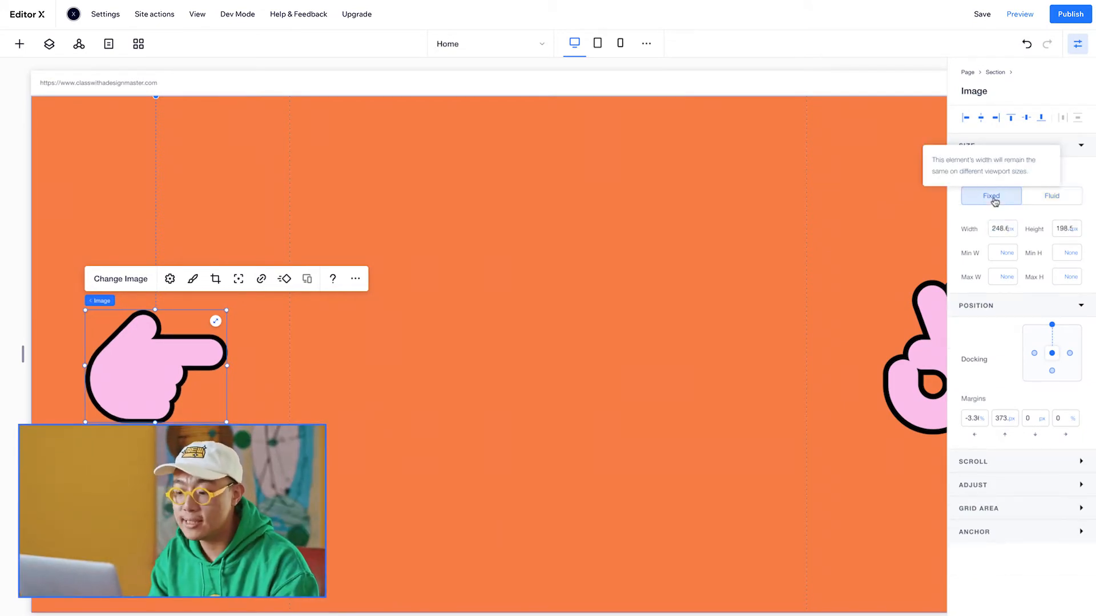
Switch the right hand image to Fixed sizing and enlarge the left hand to about 254 × 203 px.
click(916, 353)
click(979, 200)
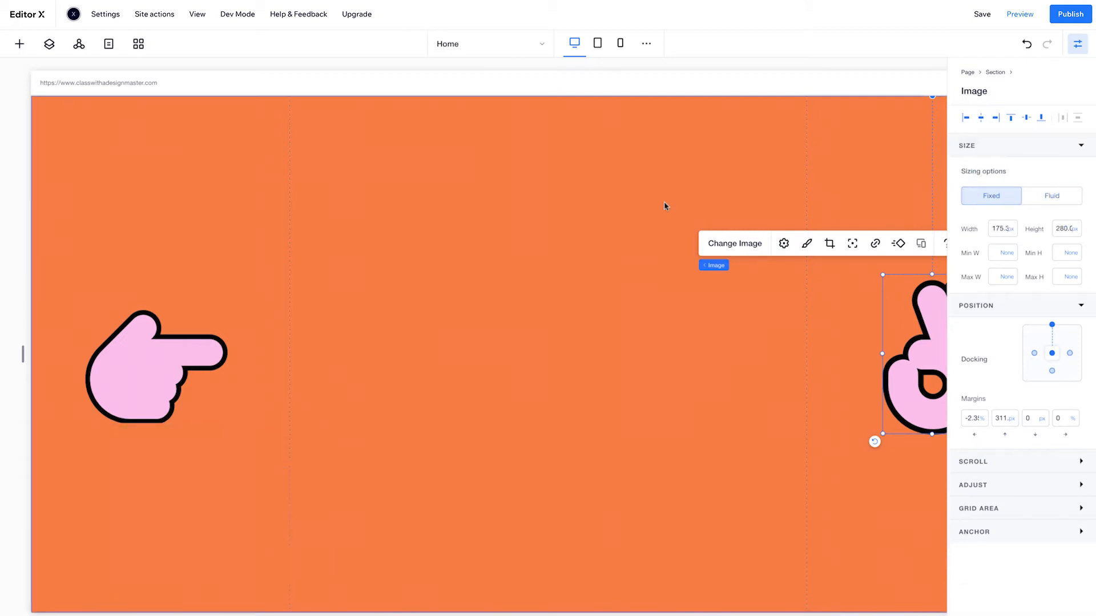
click(216, 323)
drag(228, 311, 232, 312)
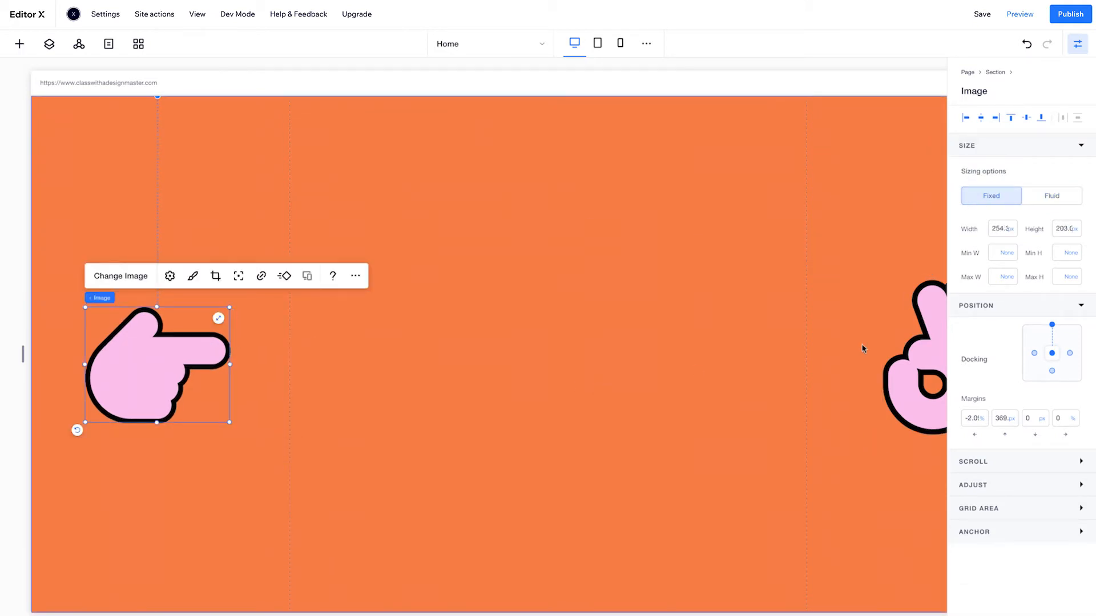
Dock the left hand image to the left with a 20% left margin and a 60 px top margin.
click(1023, 353)
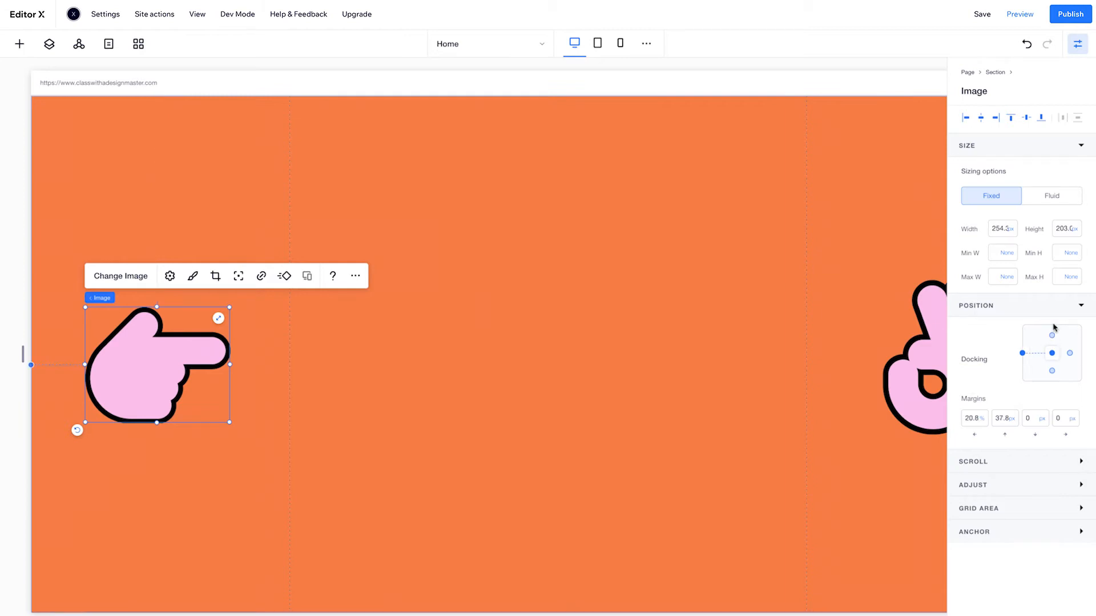
click(973, 421)
text(20)
key(Return)
click(1000, 421)
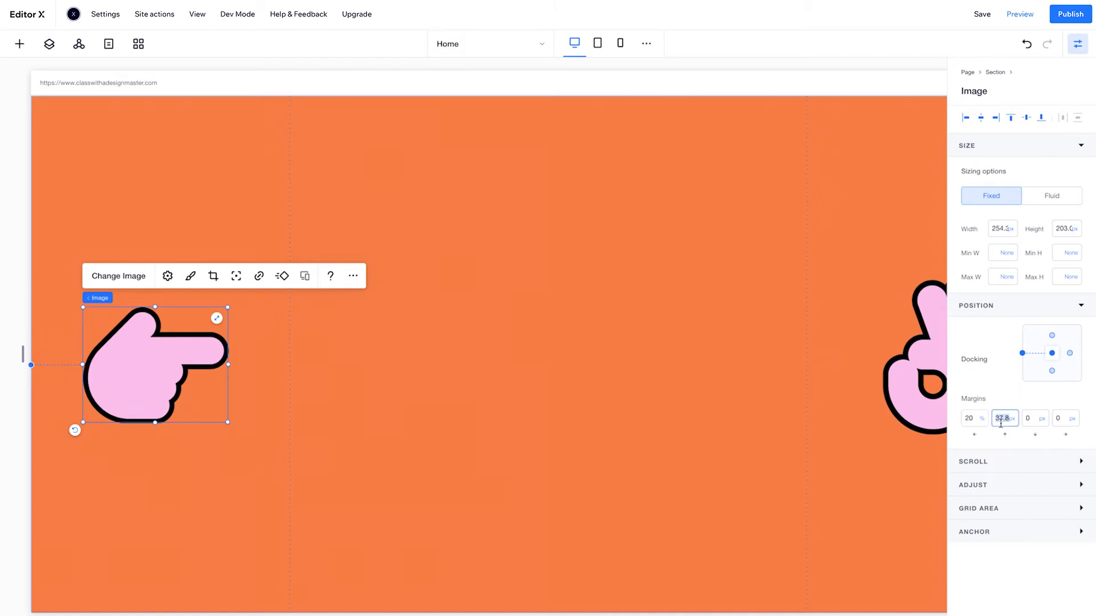
key(Return)
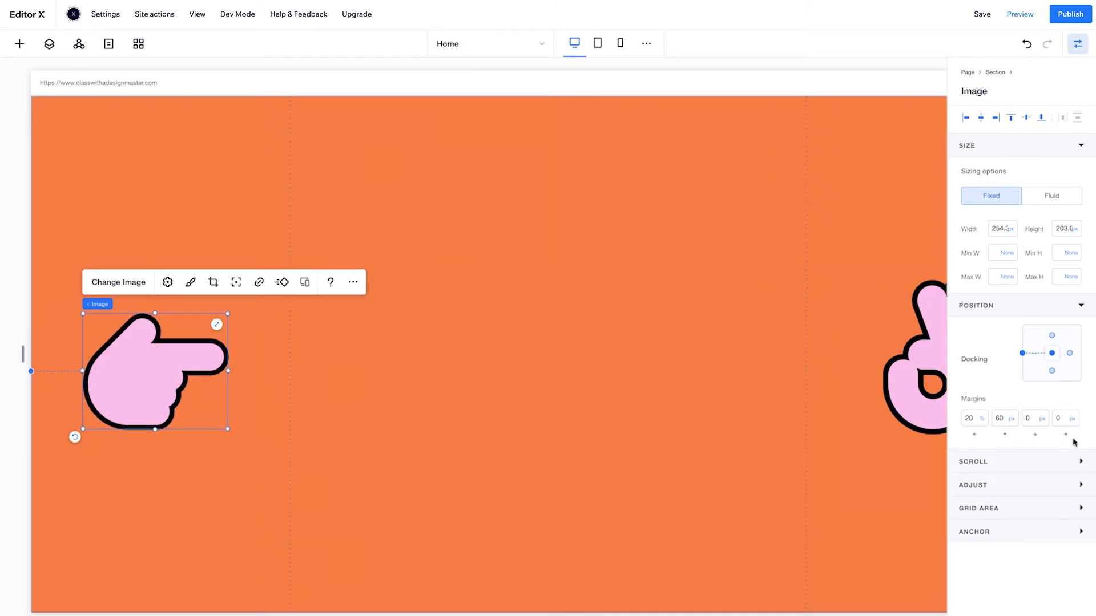
Dock the right hand image to the right with a 30% right margin and 20 px top margin, and test it on a narrower canvas.
click(925, 406)
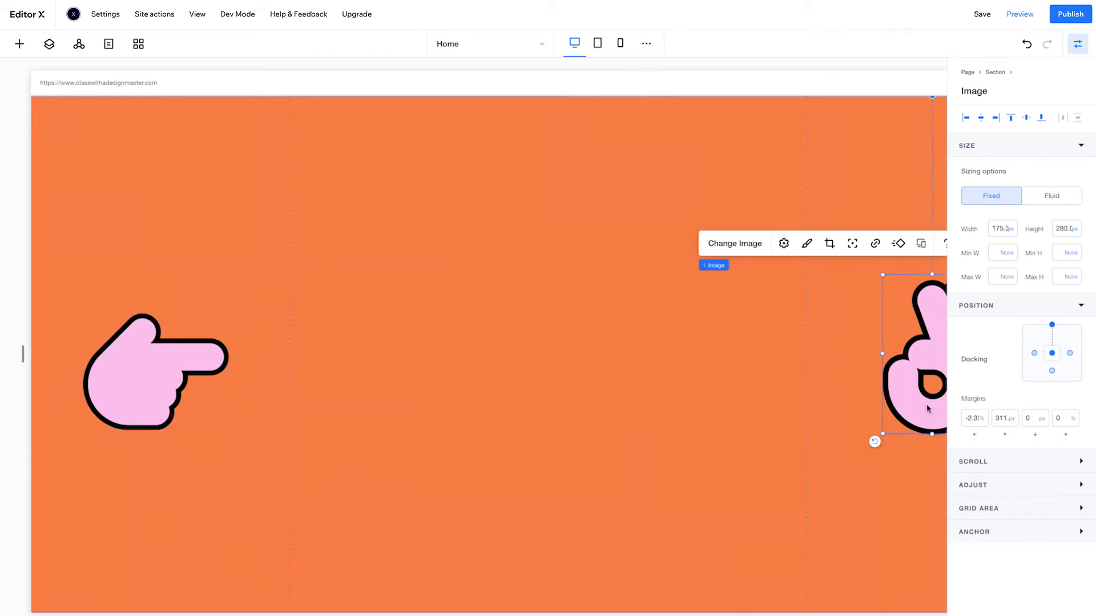
click(1070, 353)
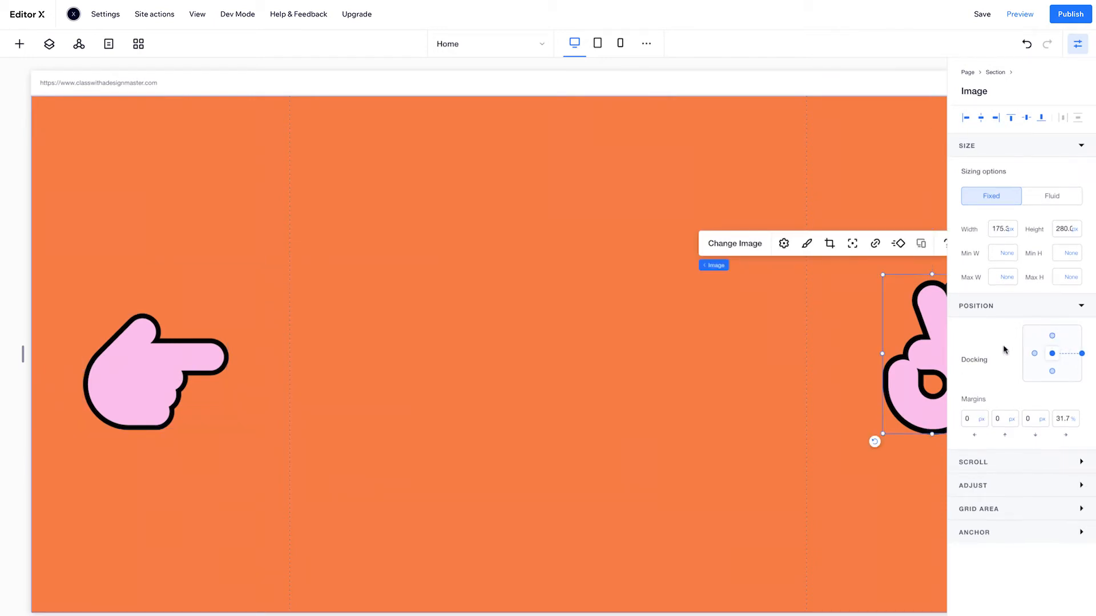
click(1063, 422)
text(30)
key(Return)
click(1000, 419)
key(Return)
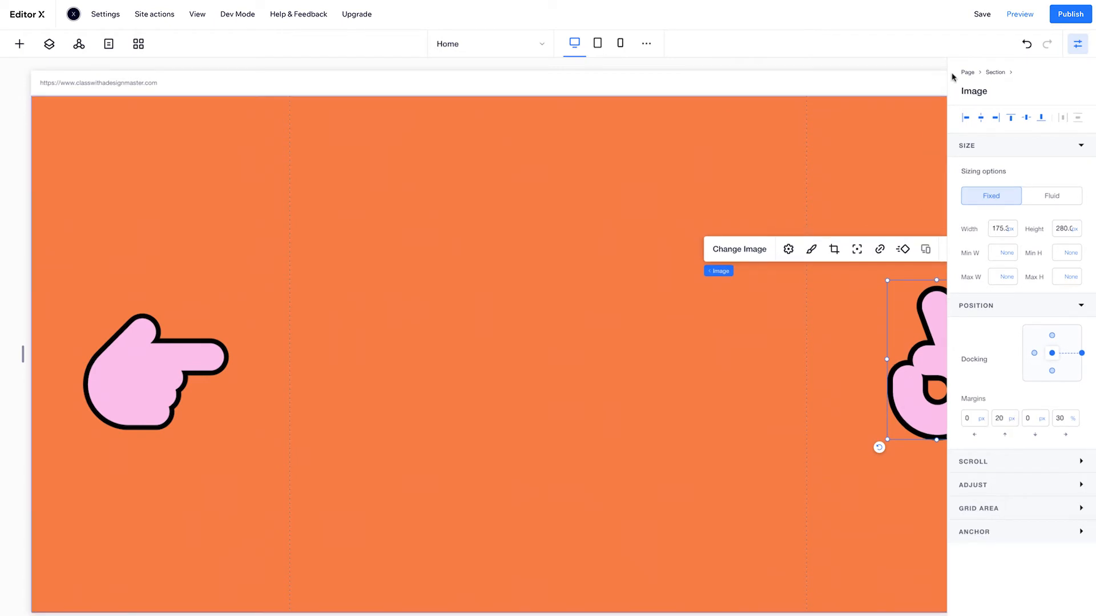
click(1075, 45)
drag(1074, 353, 1041, 355)
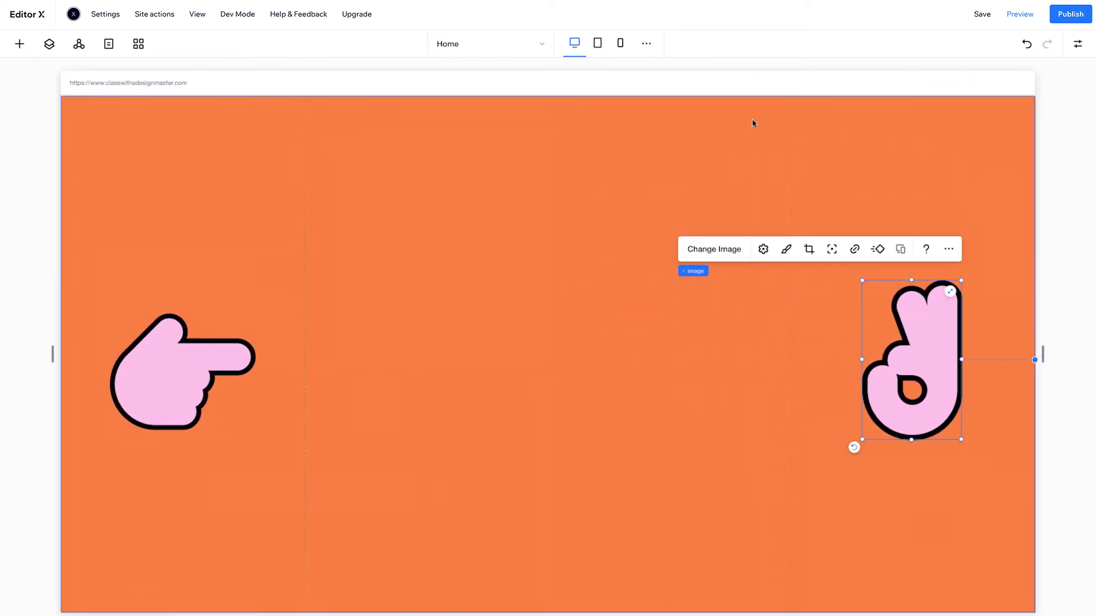
Add a Heading 1 title to the middle column and centre-align its text.
click(19, 46)
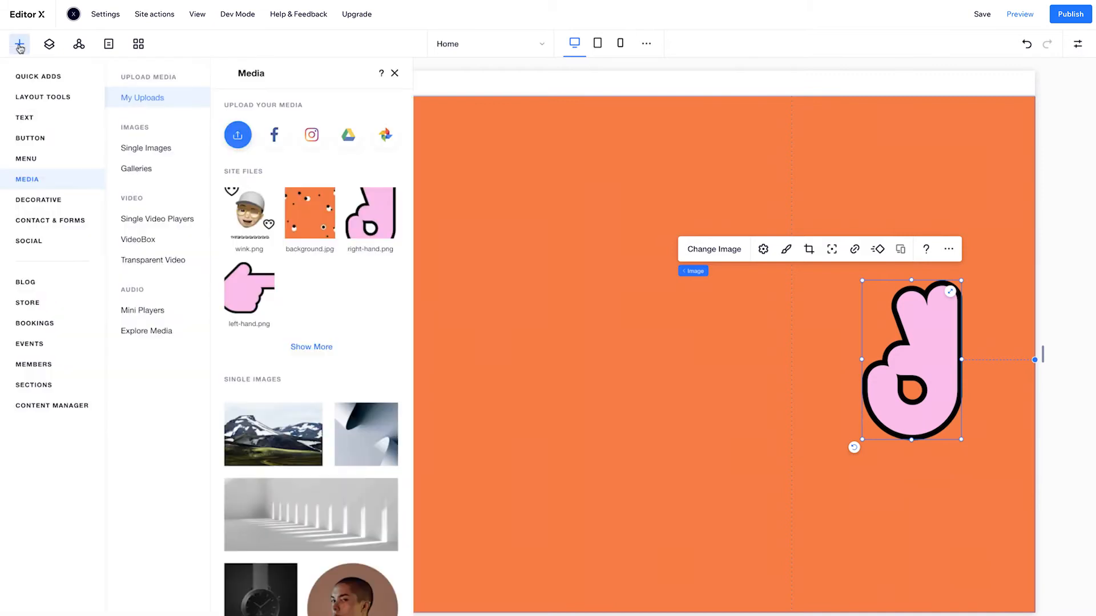
click(48, 119)
drag(223, 228, 456, 361)
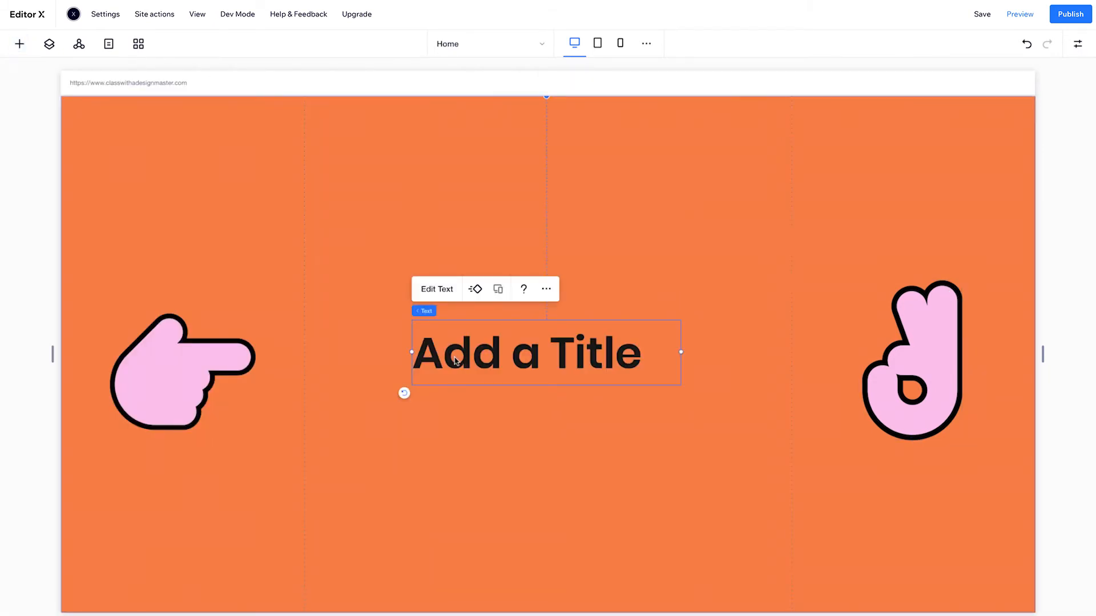
double_click(456, 360)
click(467, 290)
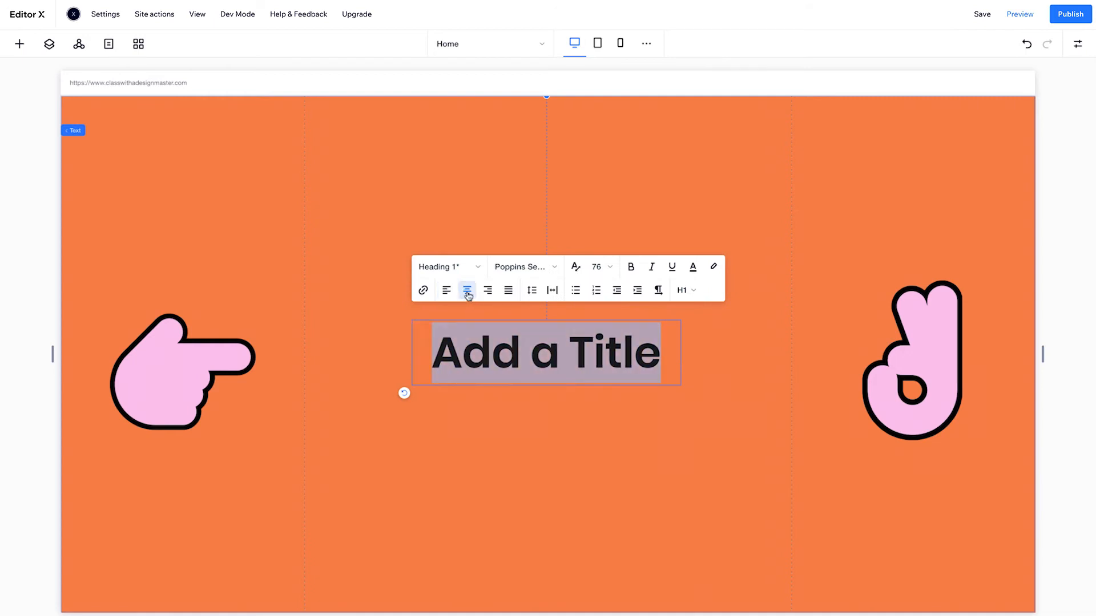
Replace the title text with "Bring 'em together" and colour it white (#FFFFFF).
text(Bring 'em together)
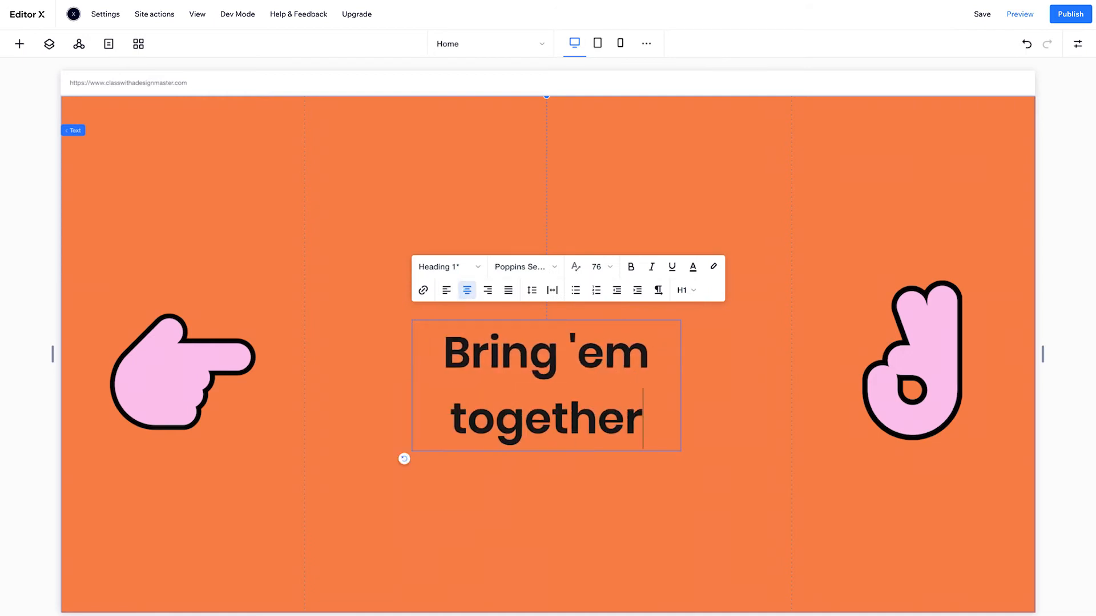
key(ctrl+a)
click(693, 267)
click(650, 335)
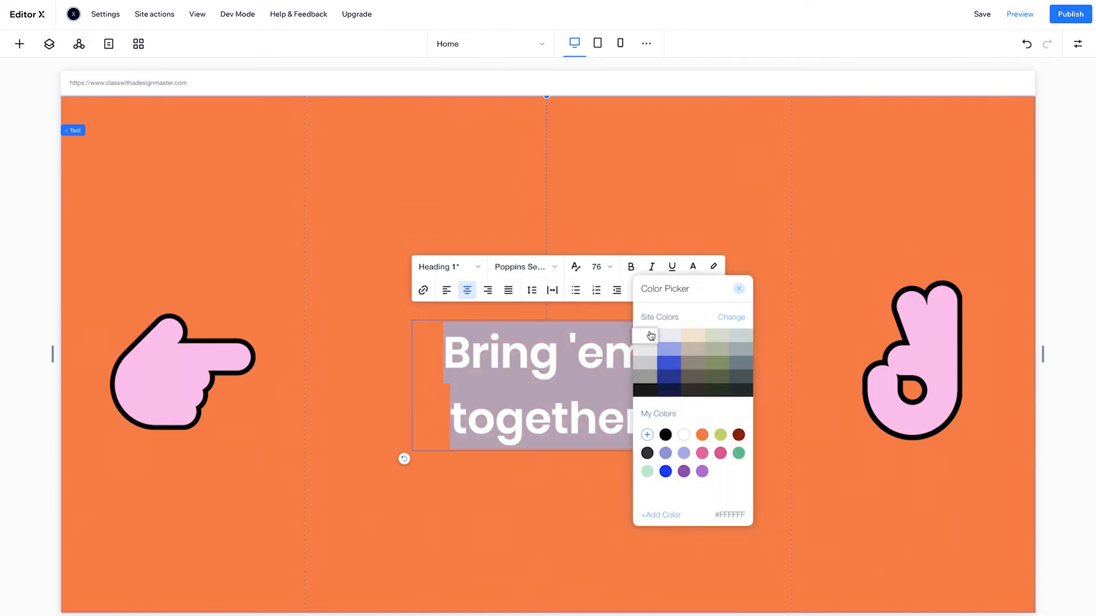
click(738, 289)
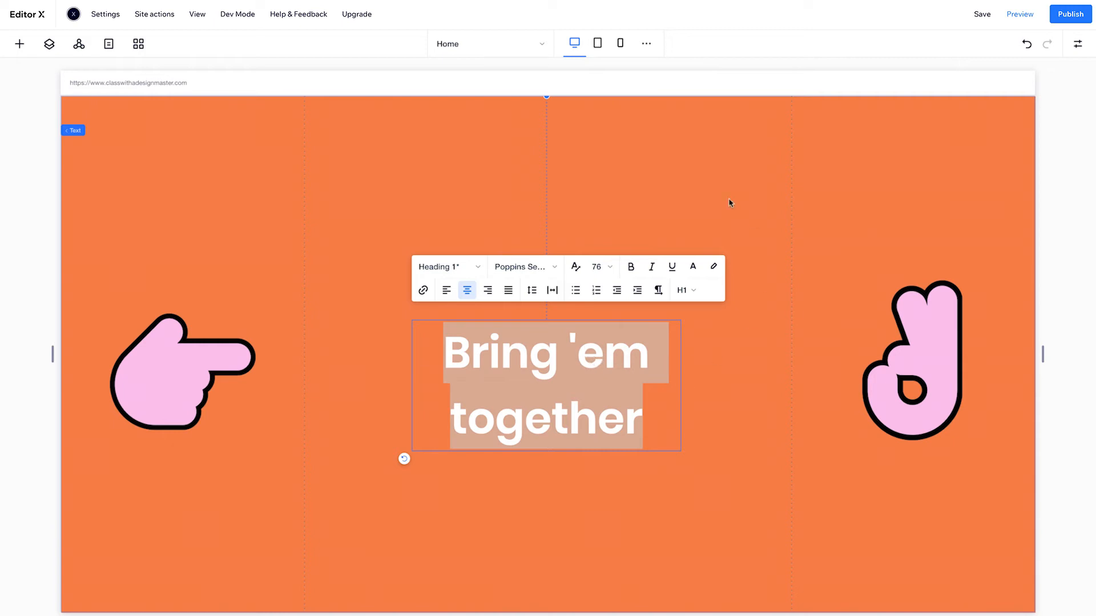
Make the title's font size scale responsively from 30 to 50.
click(575, 268)
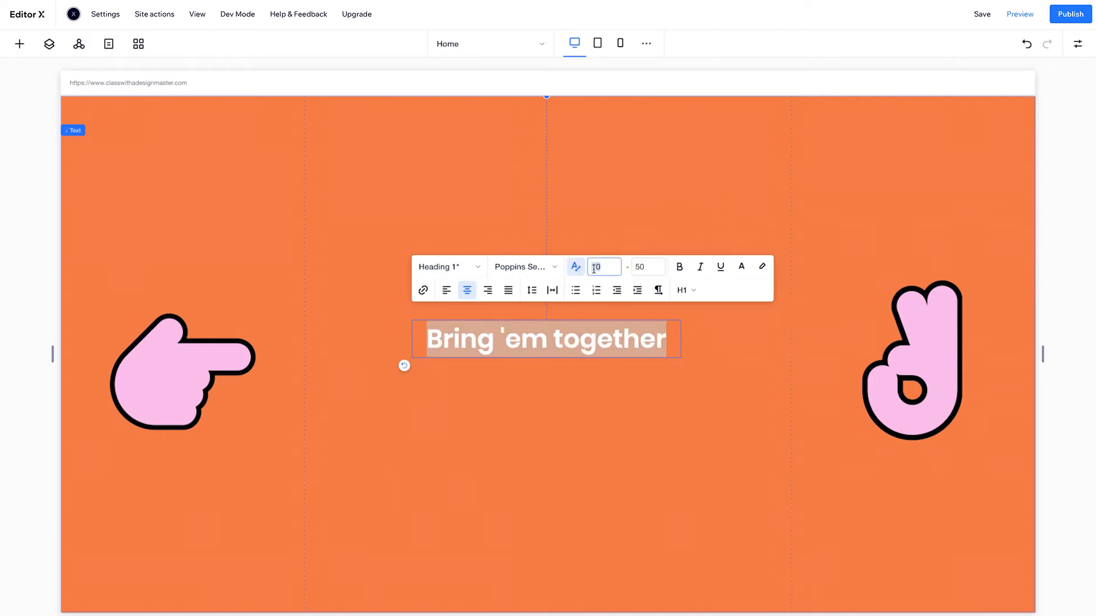
text(30)
key(Return)
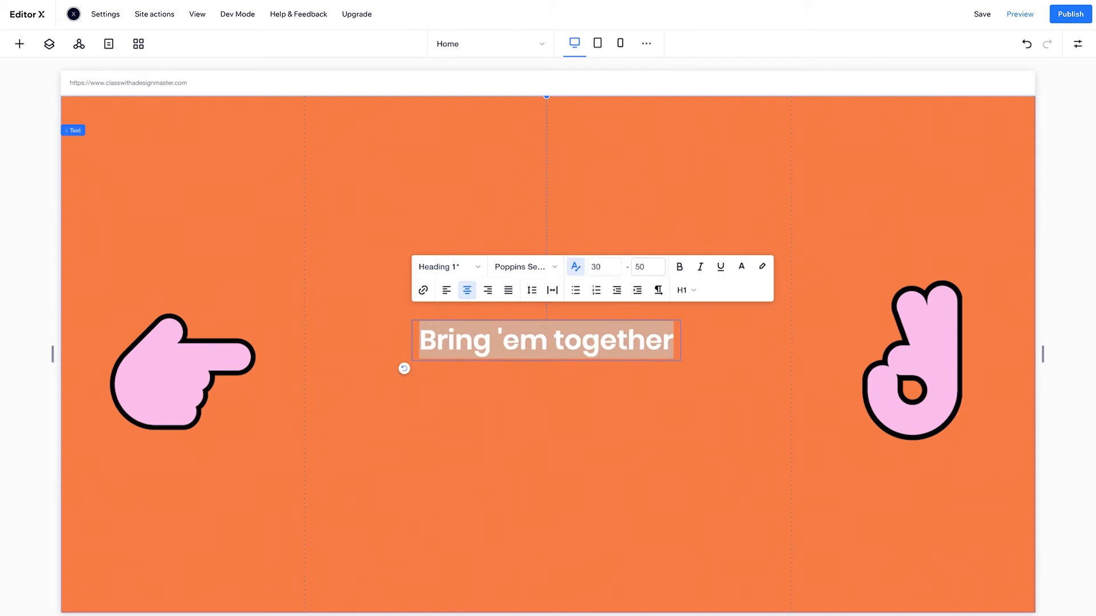
Align the title to the centre horizontally and vertically, and dock it to the left and right instead of the top.
click(1077, 44)
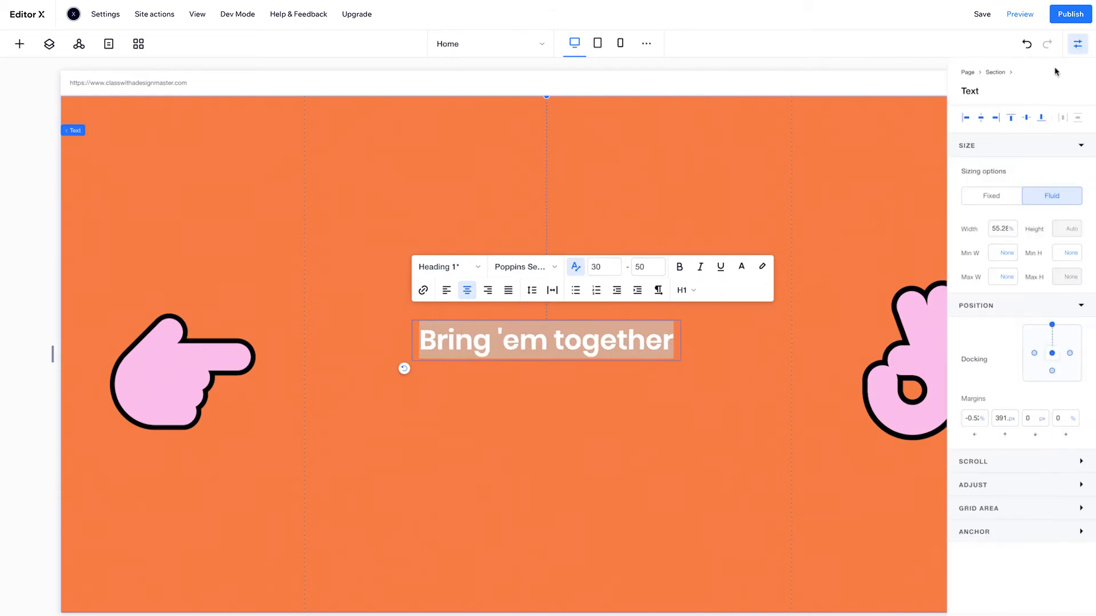
click(980, 117)
click(1025, 118)
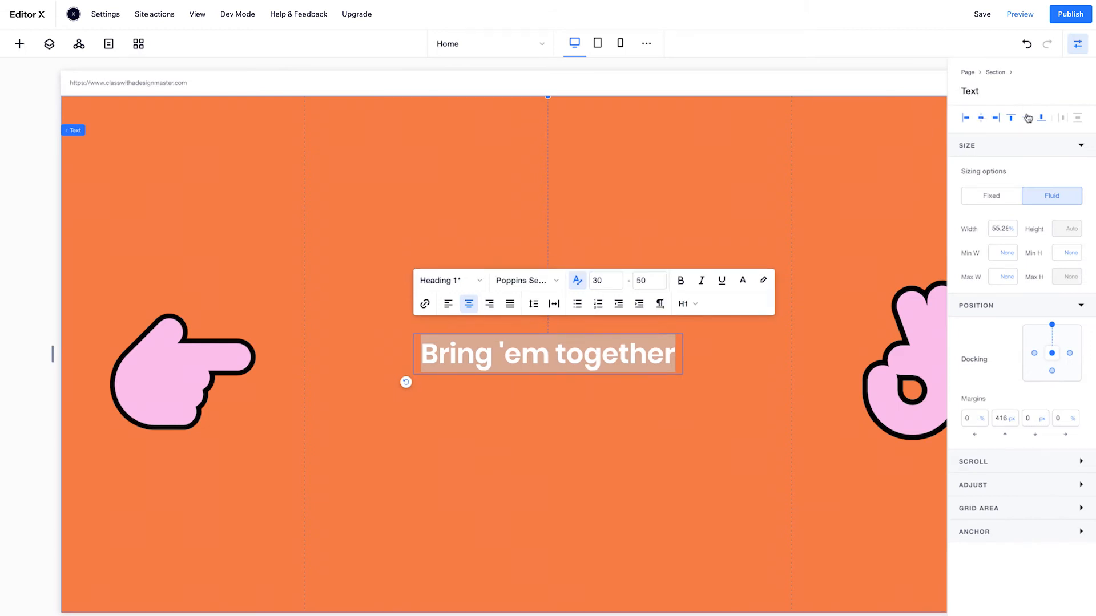
click(1034, 353)
click(1070, 353)
click(1051, 324)
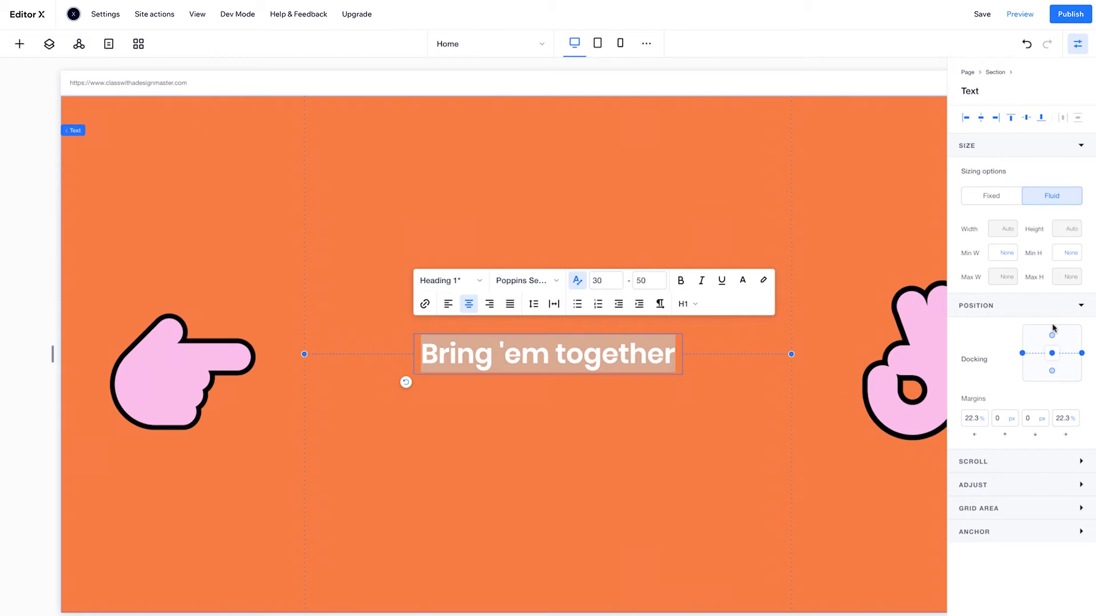
Widen the title's text box on both sides, leaving a left margin of about 7.75% and a right margin of about 7.22%.
key(Escape)
drag(682, 354, 756, 354)
drag(413, 355, 344, 359)
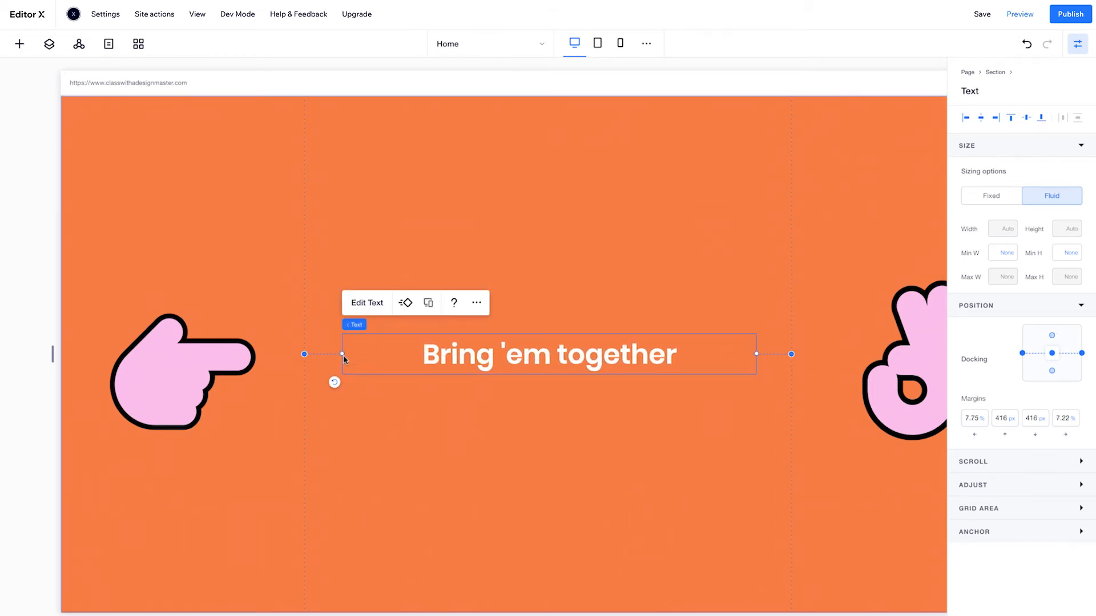
click(1077, 46)
Add background.jpg from the uploaded site files to the page and enlarge it to cover most of the section.
click(20, 44)
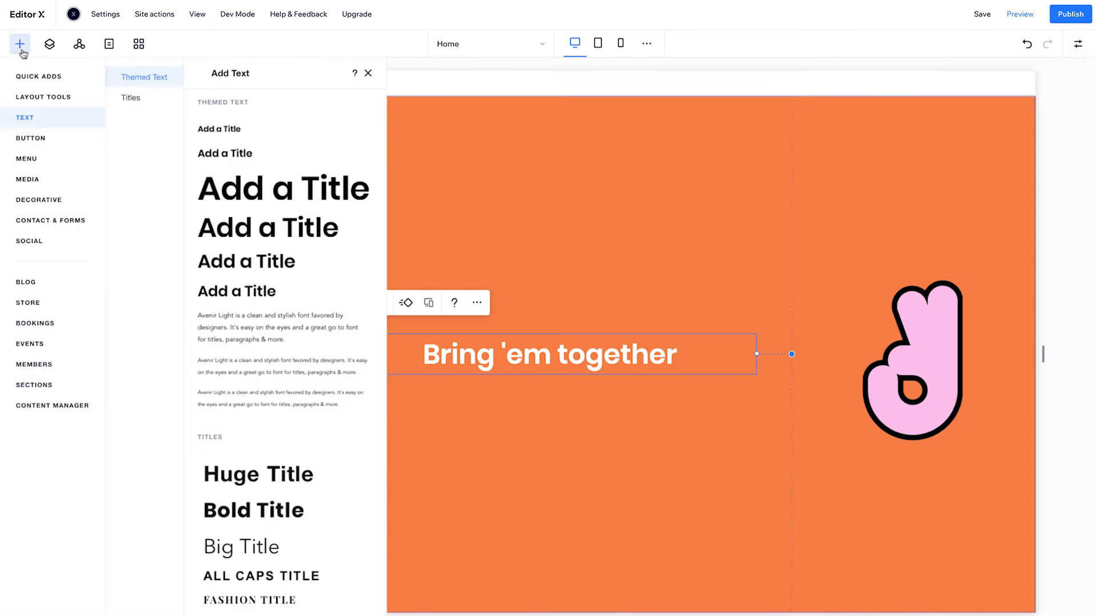
click(57, 180)
drag(310, 213, 529, 329)
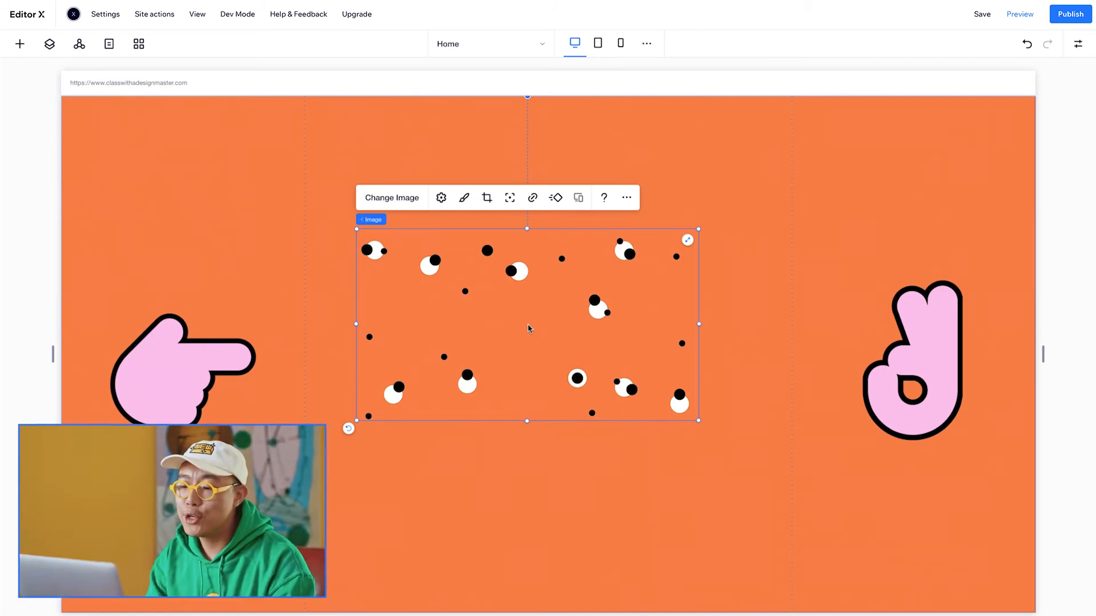
drag(356, 229, 198, 139)
drag(697, 421, 931, 552)
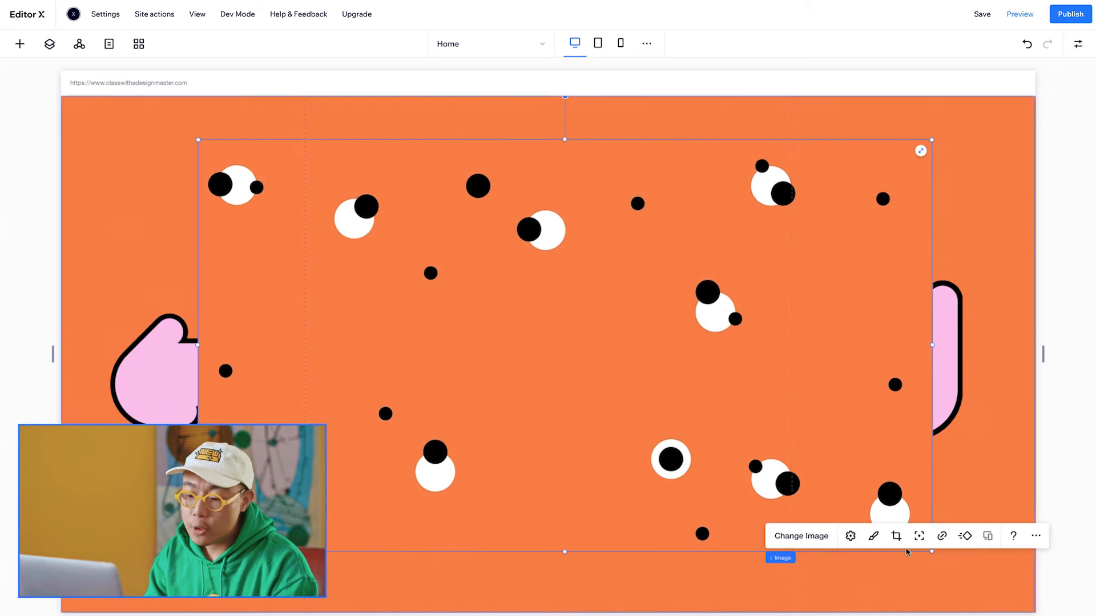
Send the background image behind the hands and title, and stretch it to fill the whole section.
right_click(569, 324)
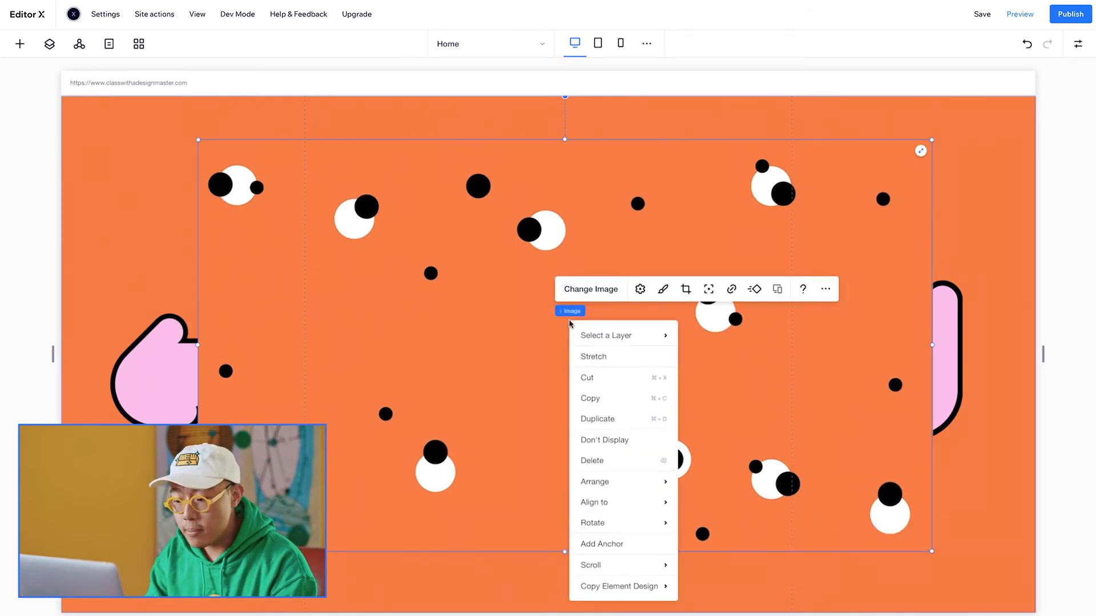
mouse_move(647, 481)
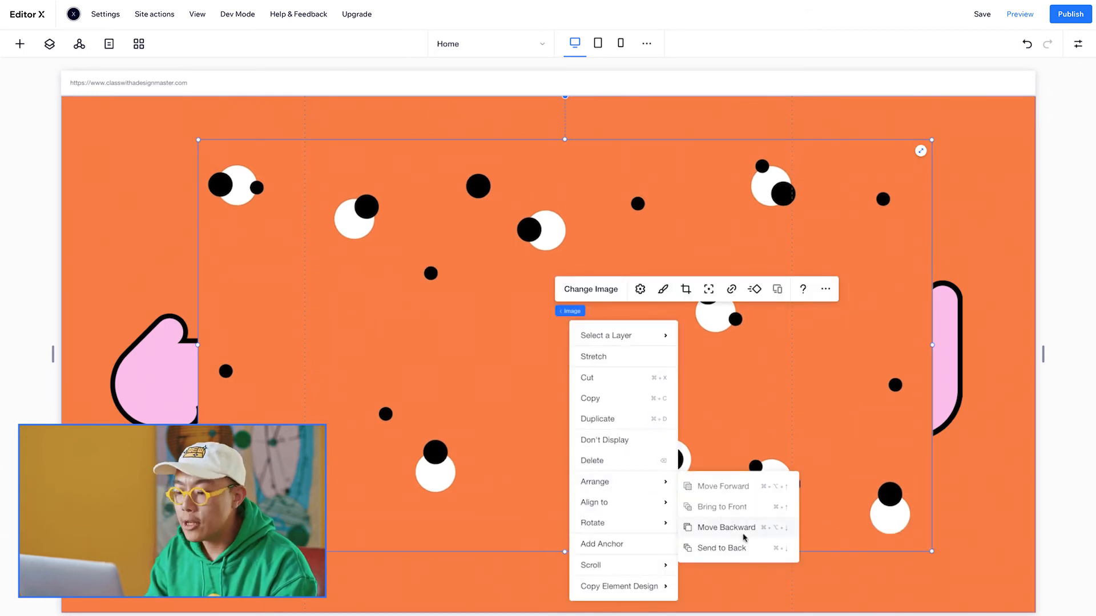
click(721, 548)
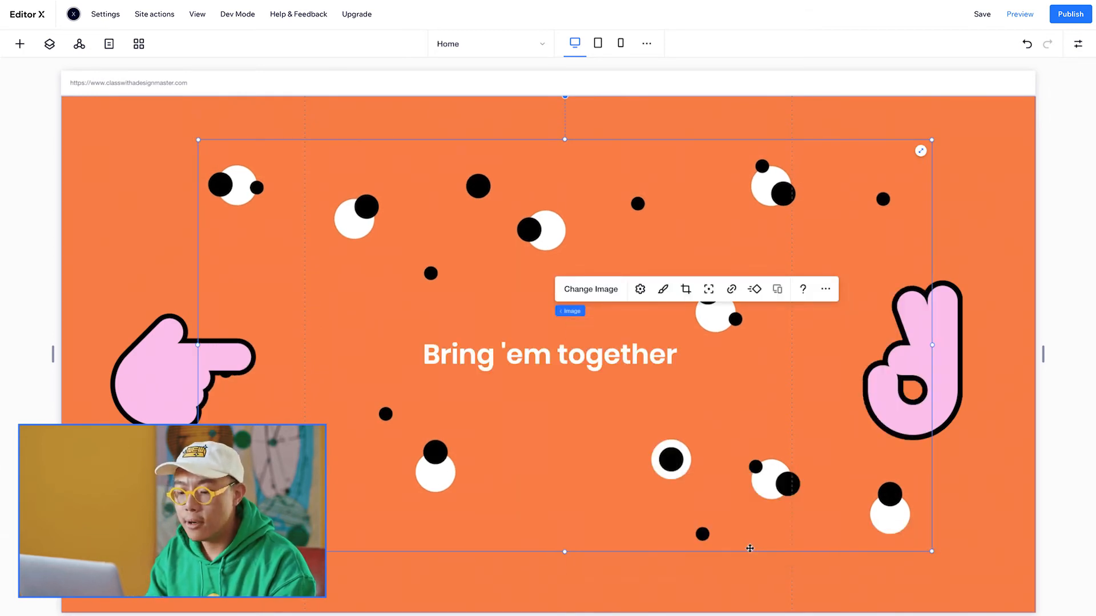
click(919, 152)
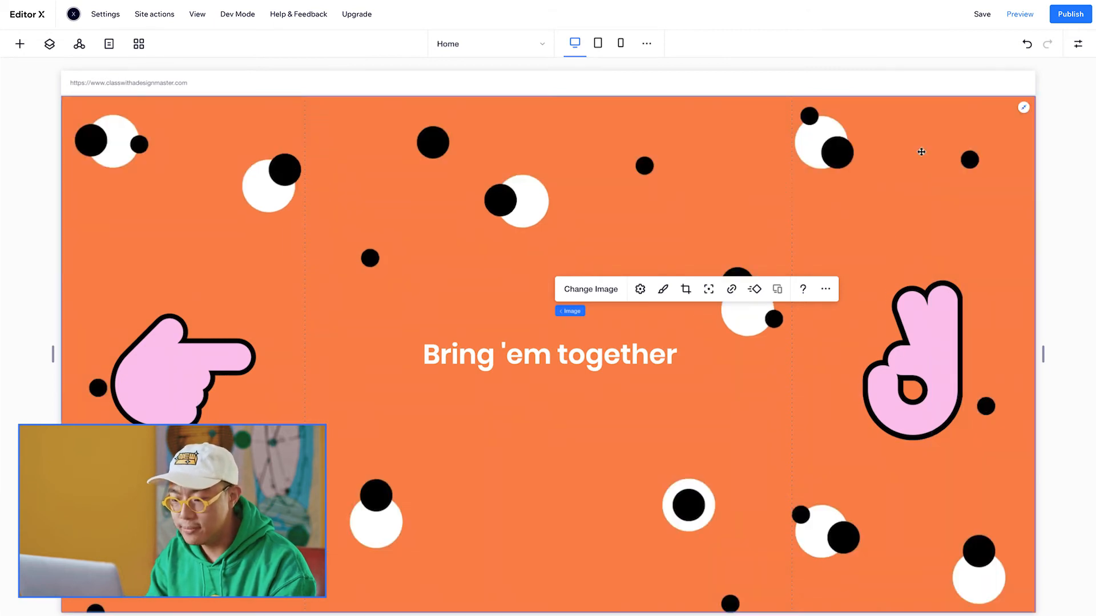
Narrow the canvas to the tablet breakpoint and hide the title there, and return to the desktop canvas to test resizing.
drag(1042, 353, 773, 372)
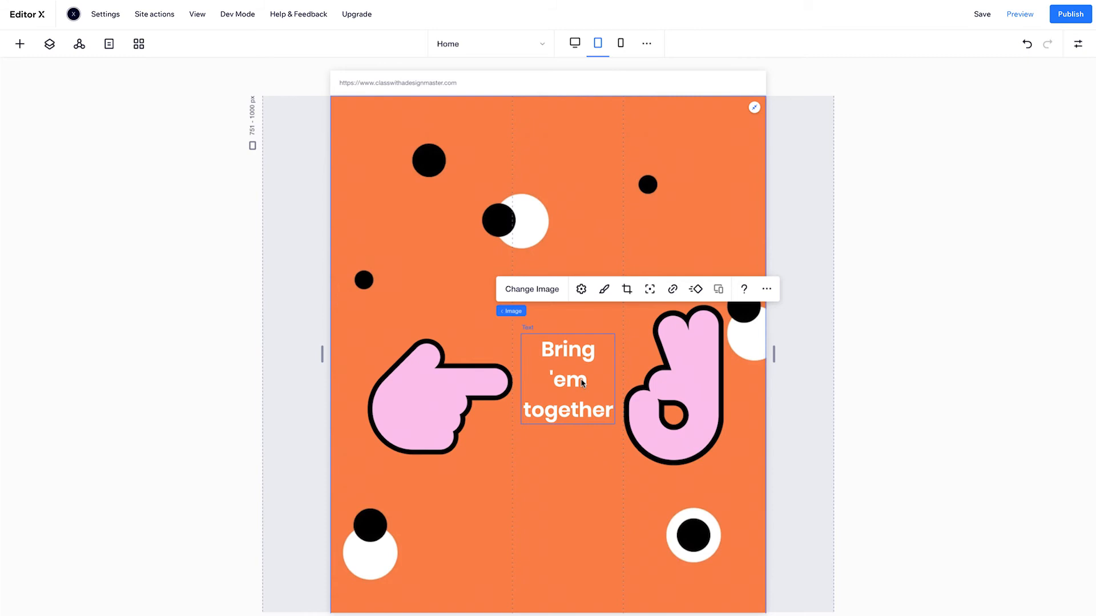
right_click(582, 383)
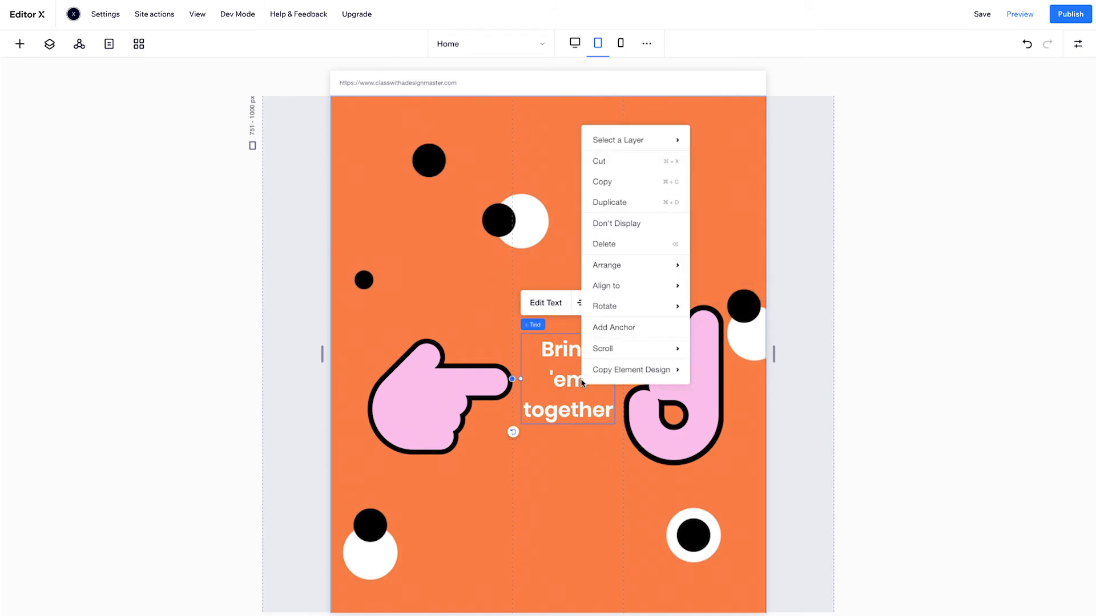
click(601, 224)
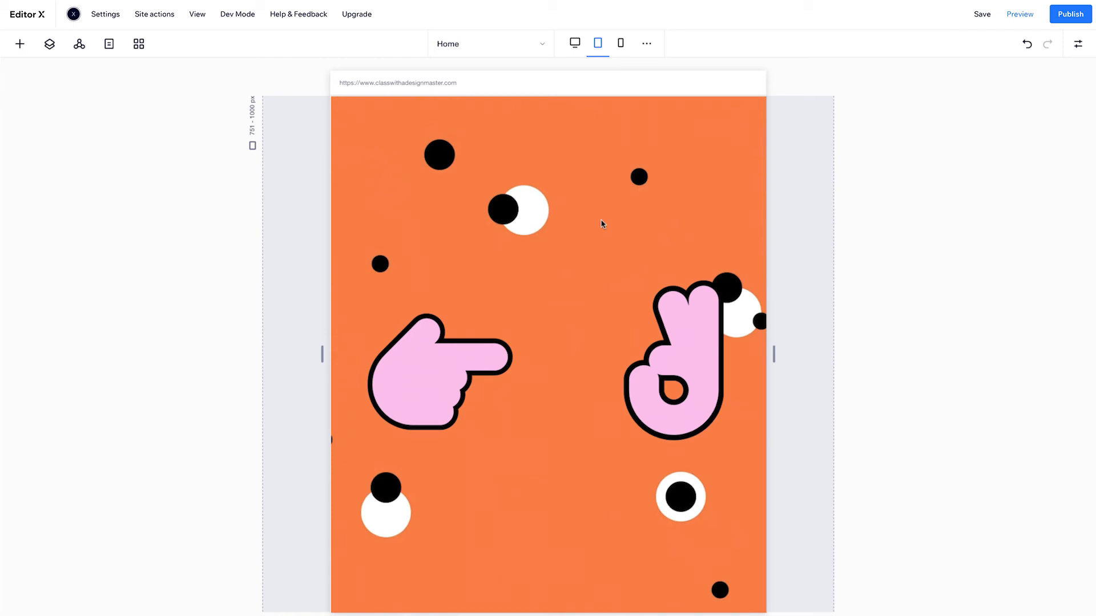
click(574, 45)
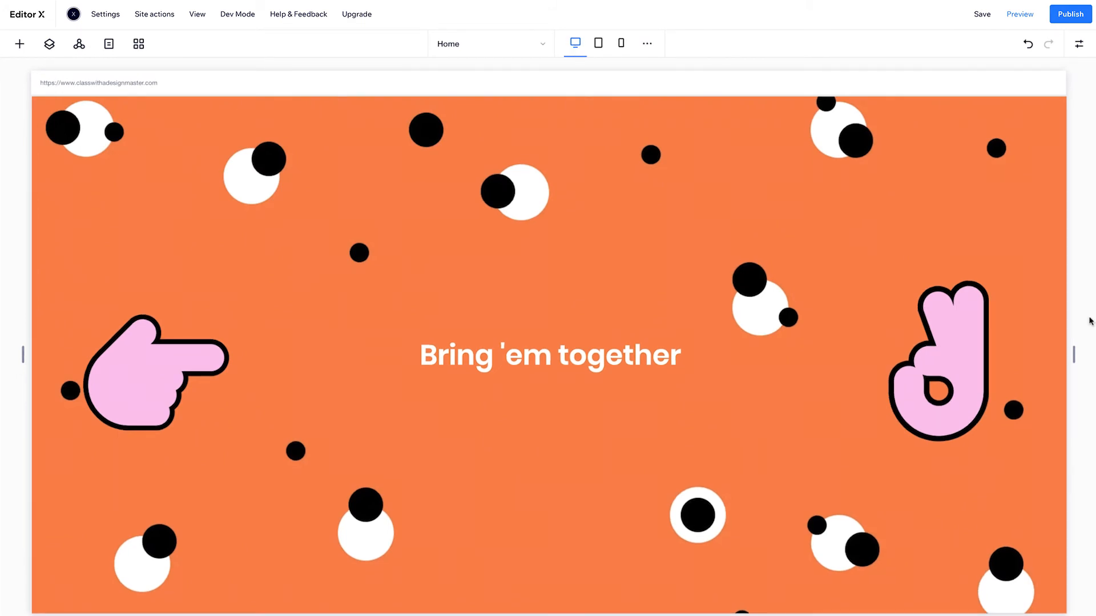
drag(1073, 354, 1076, 383)
Hide the left hand, the right hand and the background image at the mobile breakpoint.
click(620, 45)
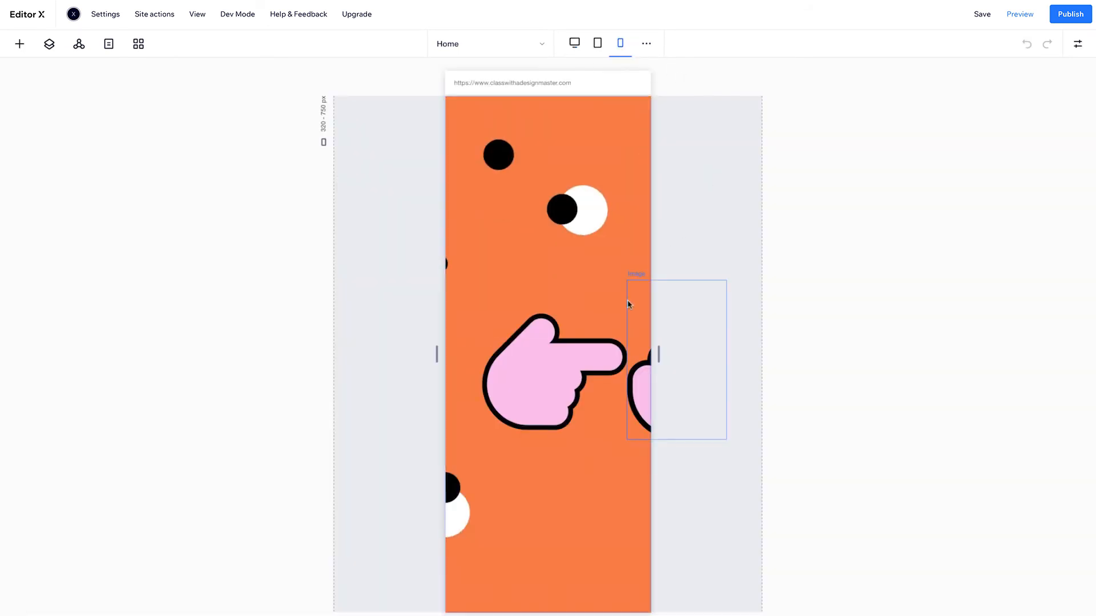
right_click(548, 348)
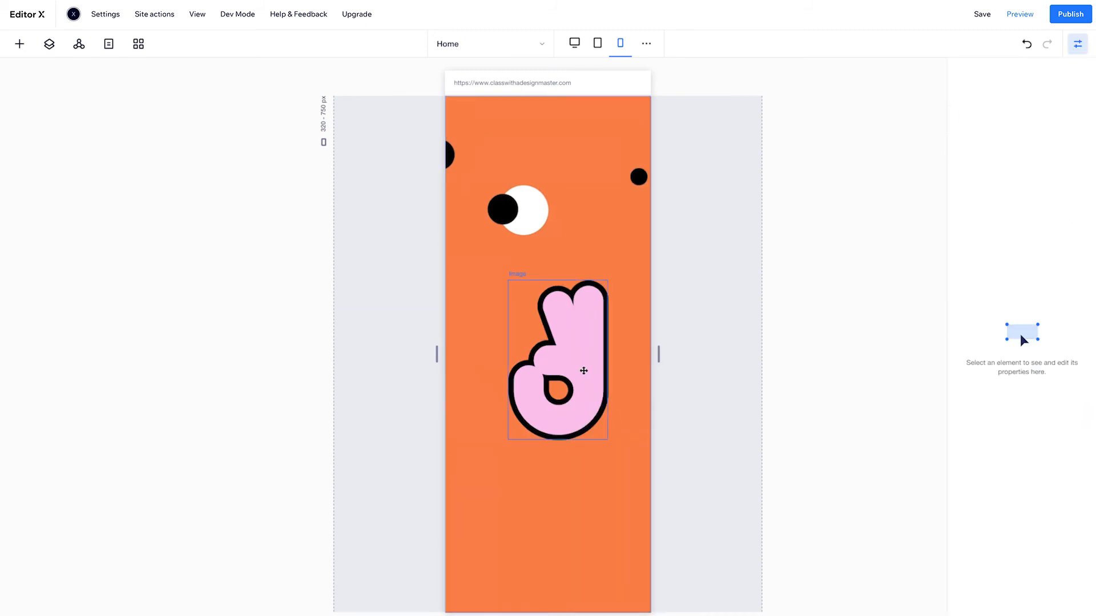
right_click(588, 366)
click(599, 129)
right_click(594, 216)
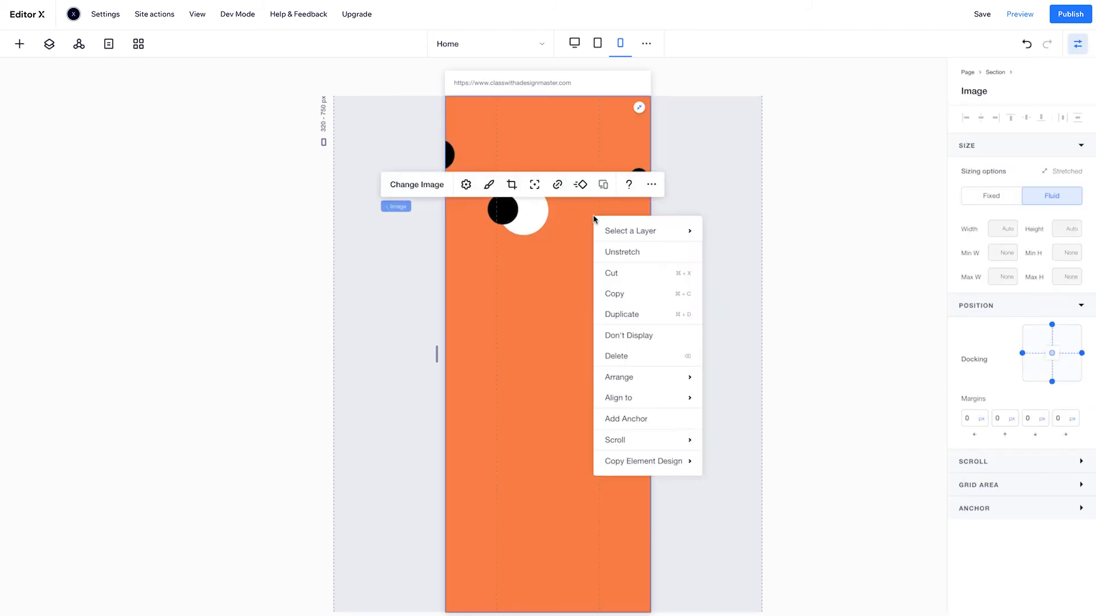
click(628, 336)
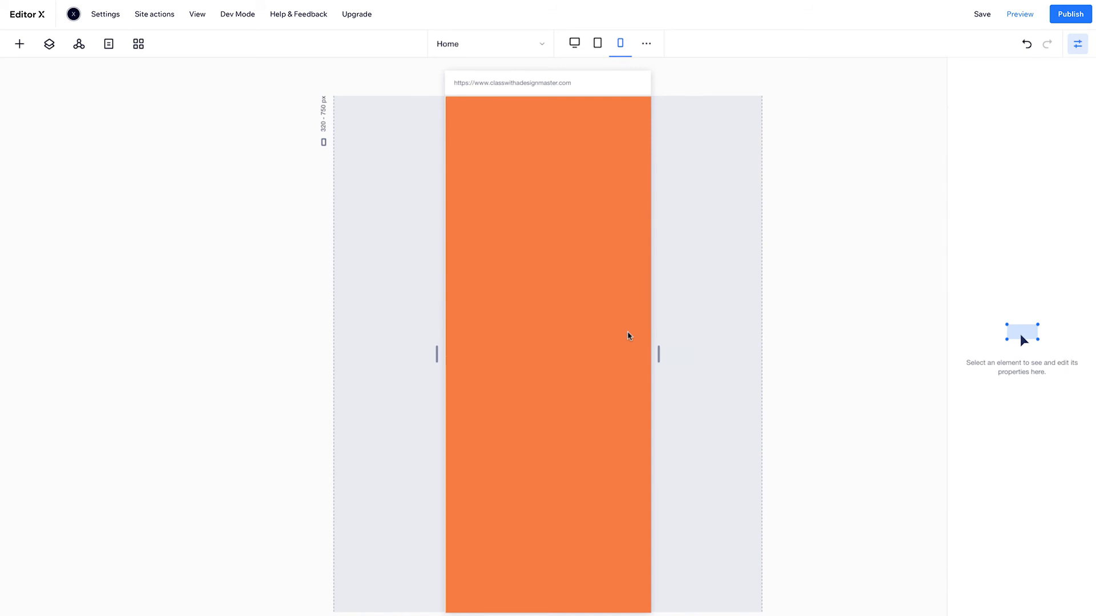
Delete the section's 1fr–2fr–1fr column grid at the mobile breakpoint.
click(627, 336)
click(521, 275)
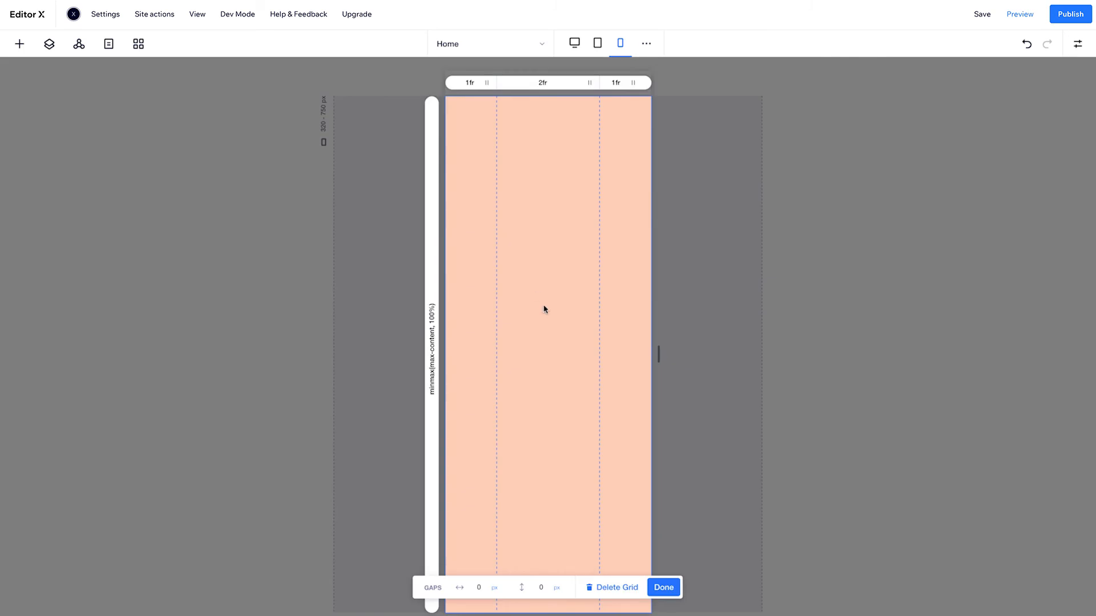
click(603, 589)
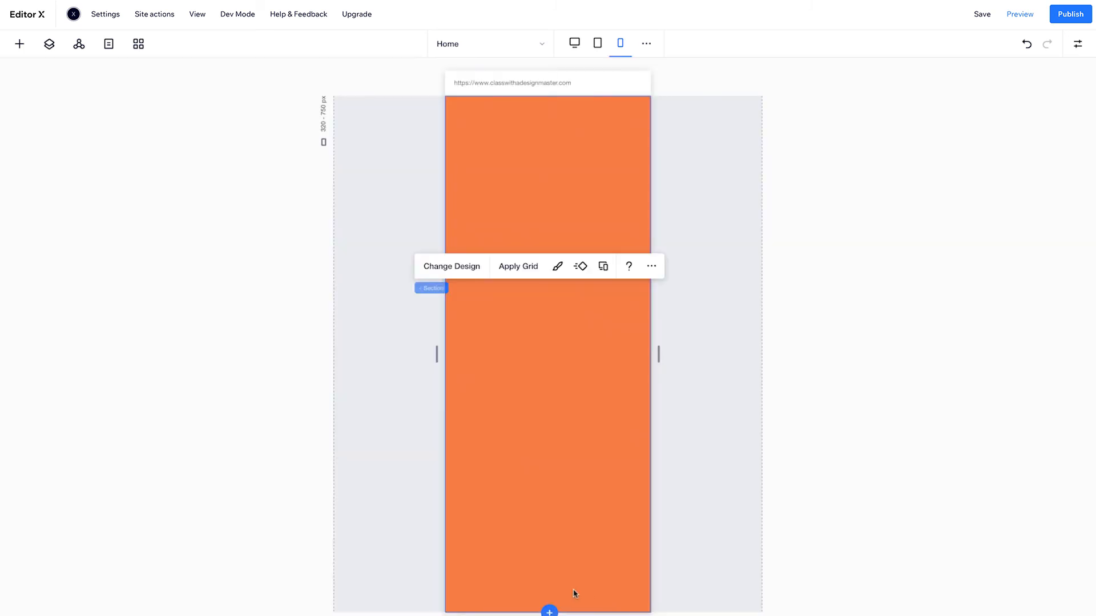
click(206, 403)
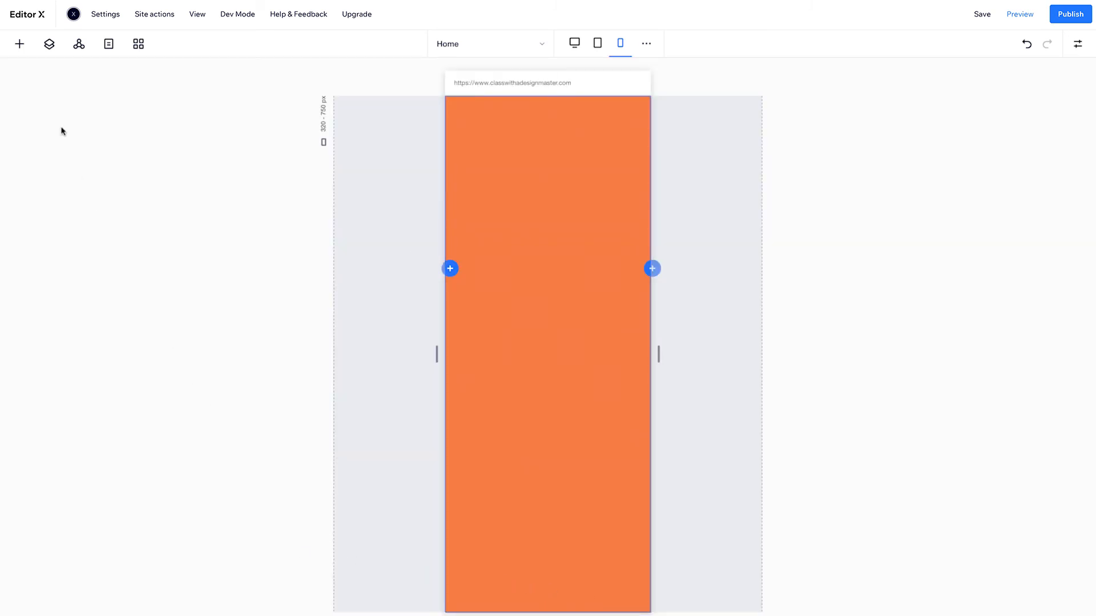
Add wink.png to the middle of the mobile layout with Fixed sizing at about 316 × 366 px.
click(19, 44)
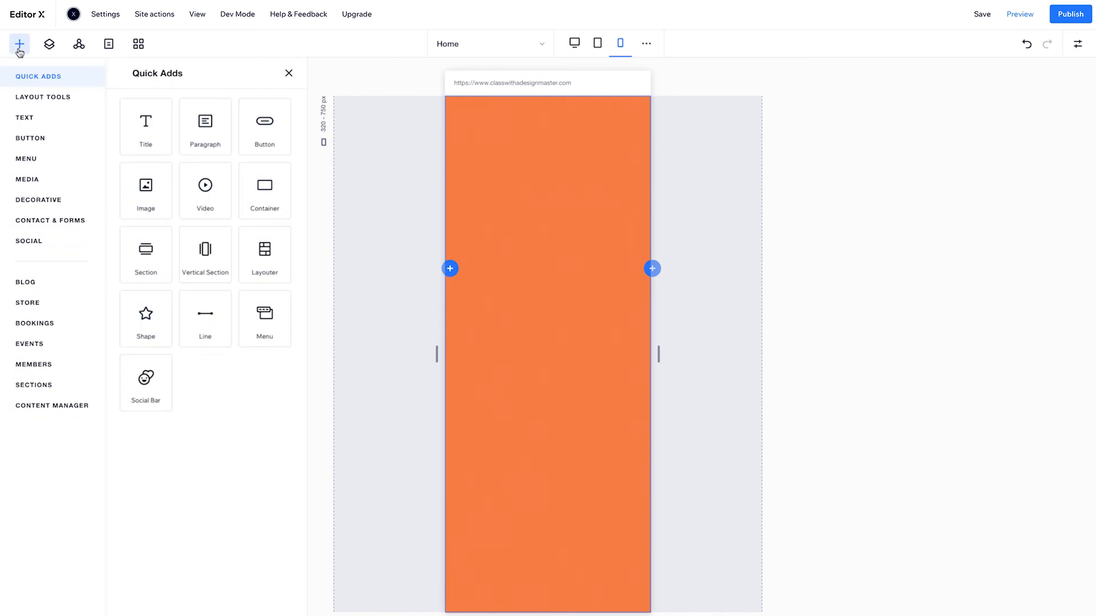
click(66, 180)
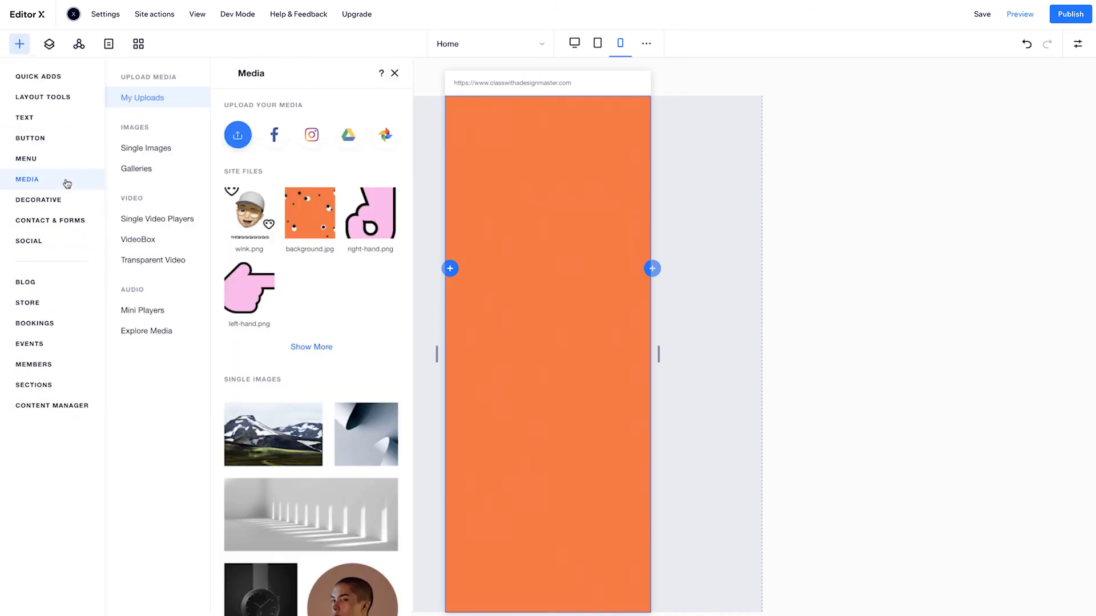
drag(249, 216, 574, 389)
drag(664, 229, 625, 271)
drag(572, 326, 587, 292)
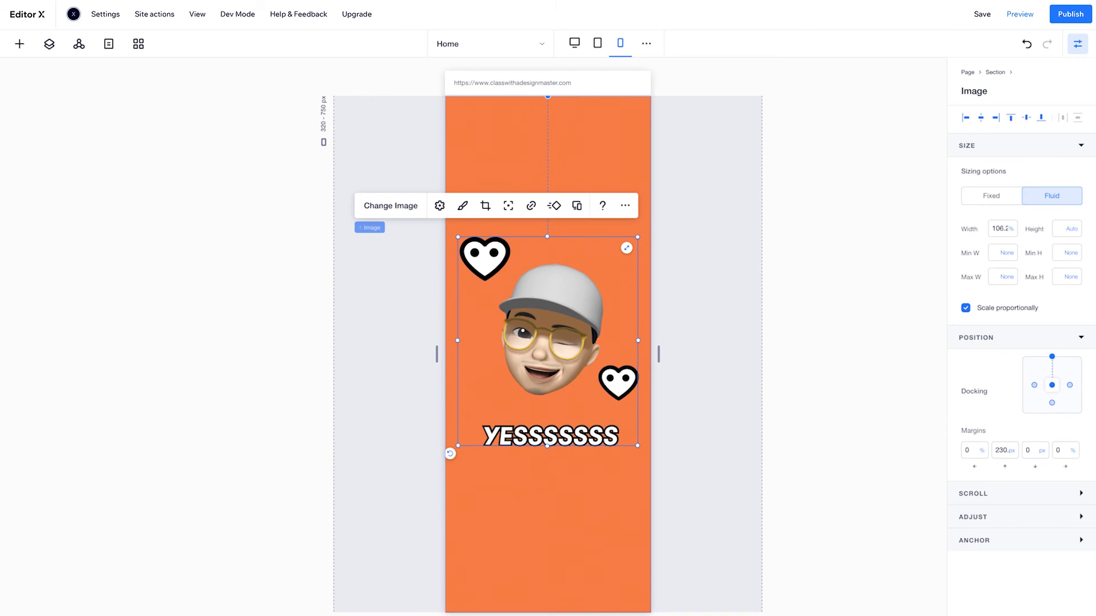
click(997, 195)
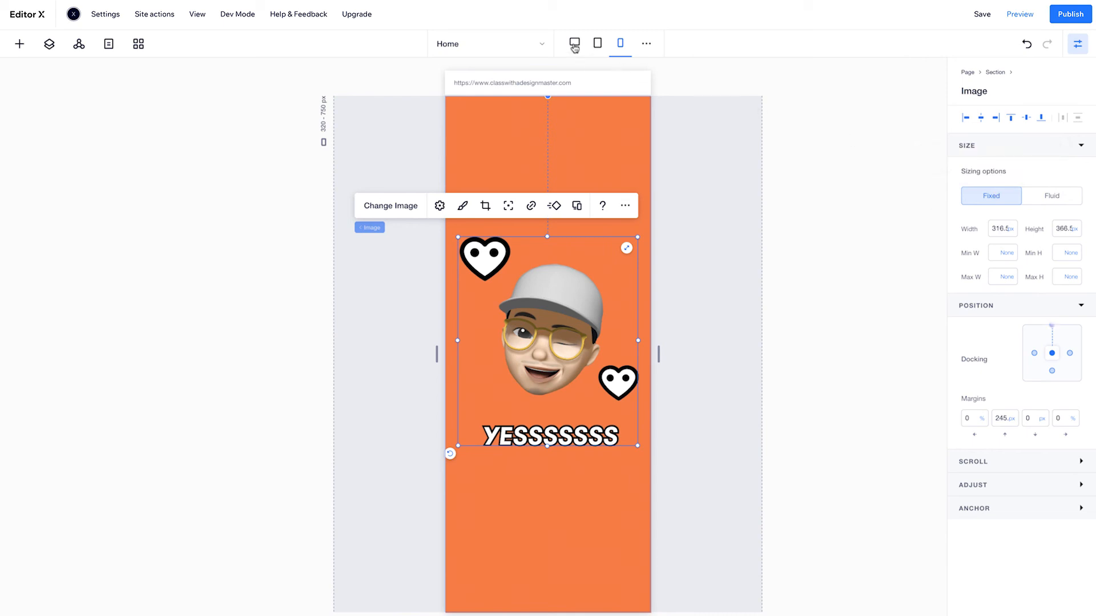
Add the text "Shrink the browser window to play" below the title on the desktop layout, centre-aligned and coloured white.
click(574, 46)
click(1077, 50)
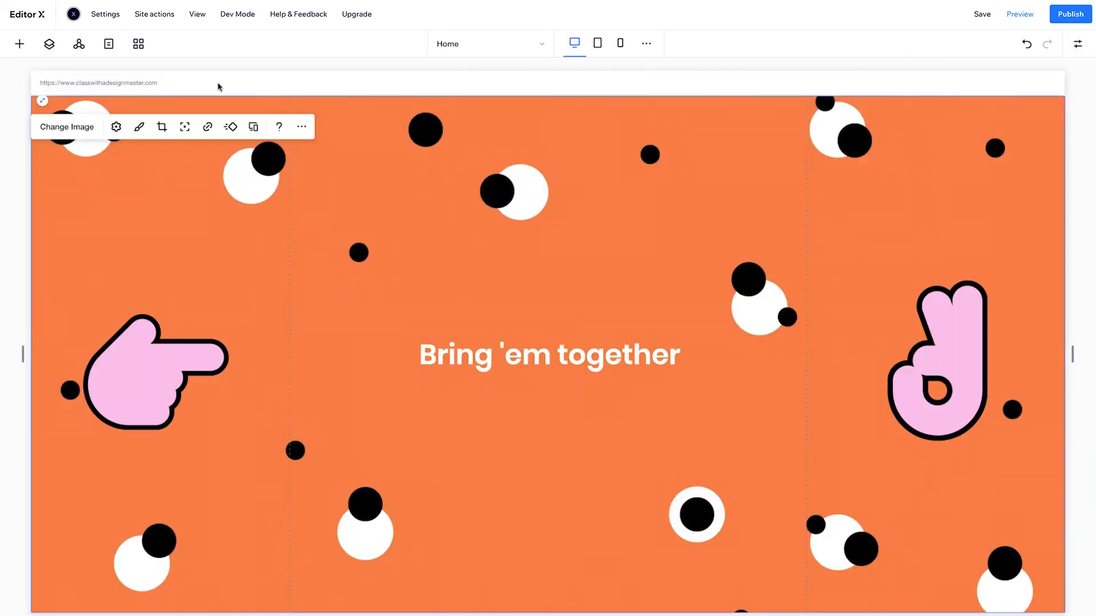
click(20, 48)
click(25, 117)
drag(218, 251, 479, 513)
click(466, 469)
text(Shrink the browser window to play)
key(ctrl+a)
click(498, 472)
click(723, 449)
click(768, 392)
Centre and widen the instruction text box, and dock it to the left and right instead of the top.
click(1077, 44)
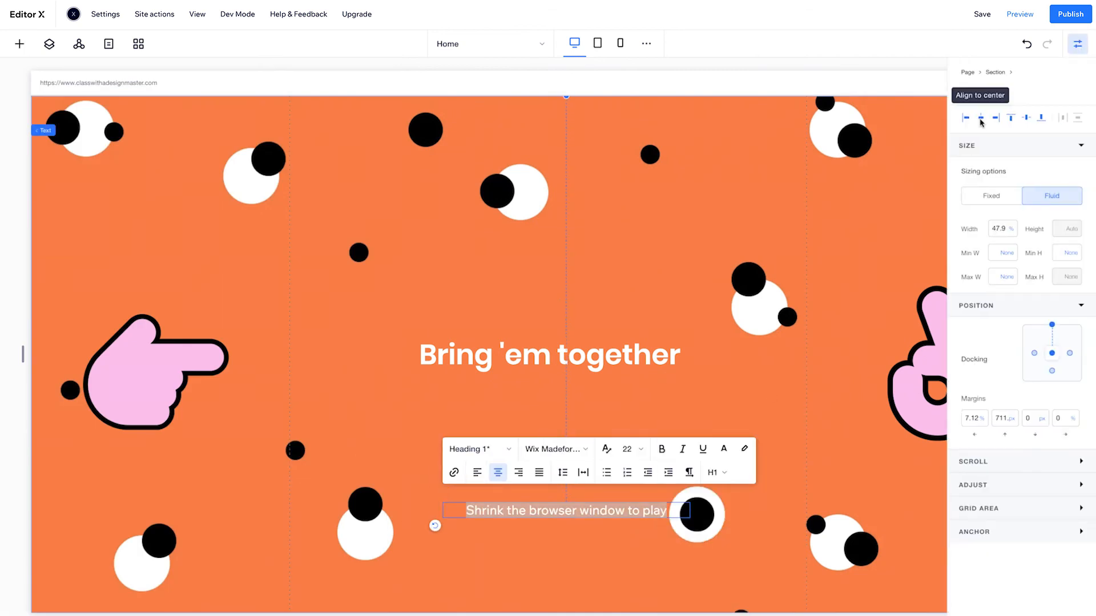
click(980, 118)
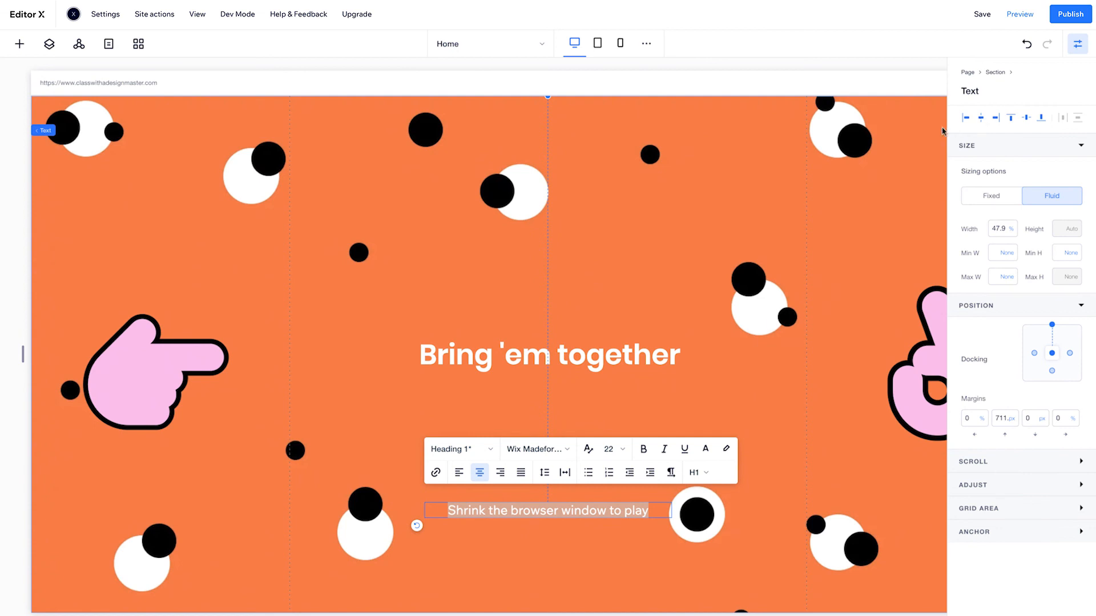
key(Escape)
drag(424, 510, 375, 511)
drag(671, 510, 703, 510)
click(1034, 354)
click(1070, 354)
click(1051, 325)
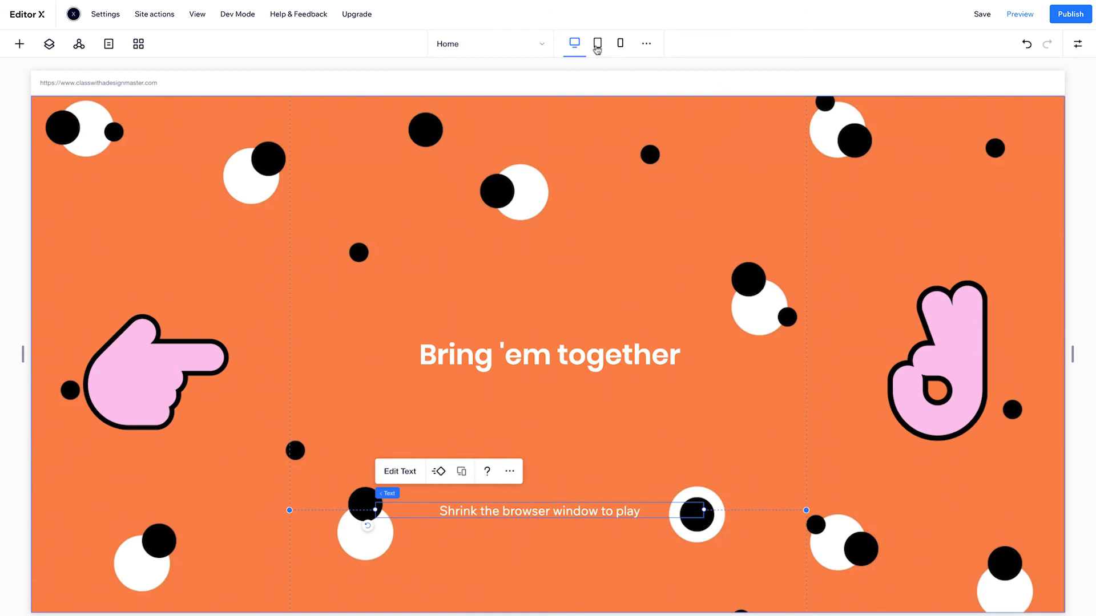
Hide the instruction text at the tablet breakpoint.
click(597, 45)
right_click(550, 502)
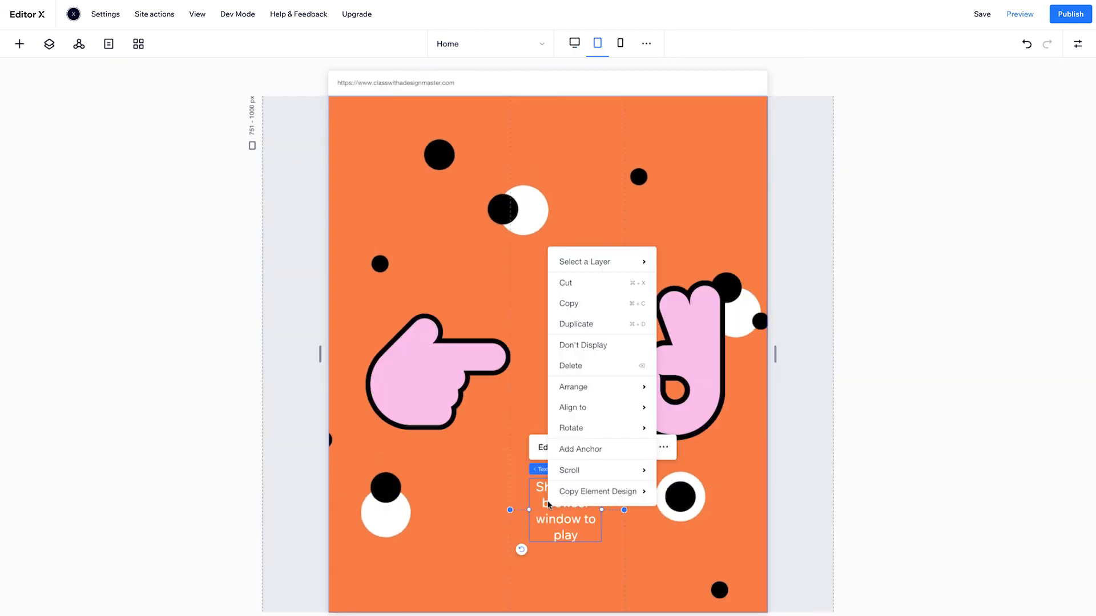
click(611, 347)
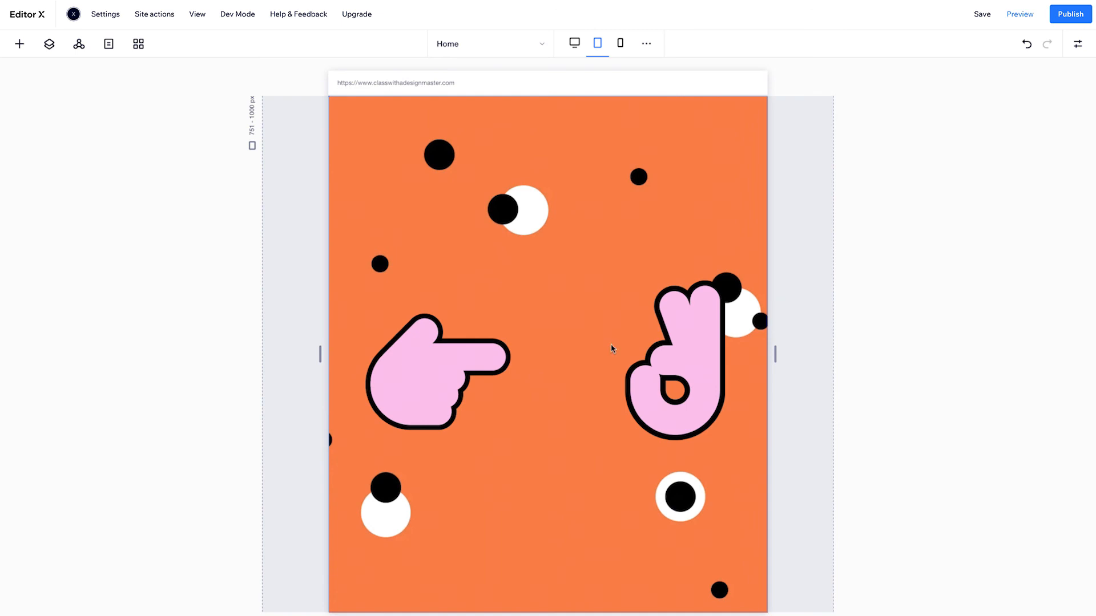
Return to the desktop layout and resize the browser window showing the live site to test the hands coming together.
click(577, 54)
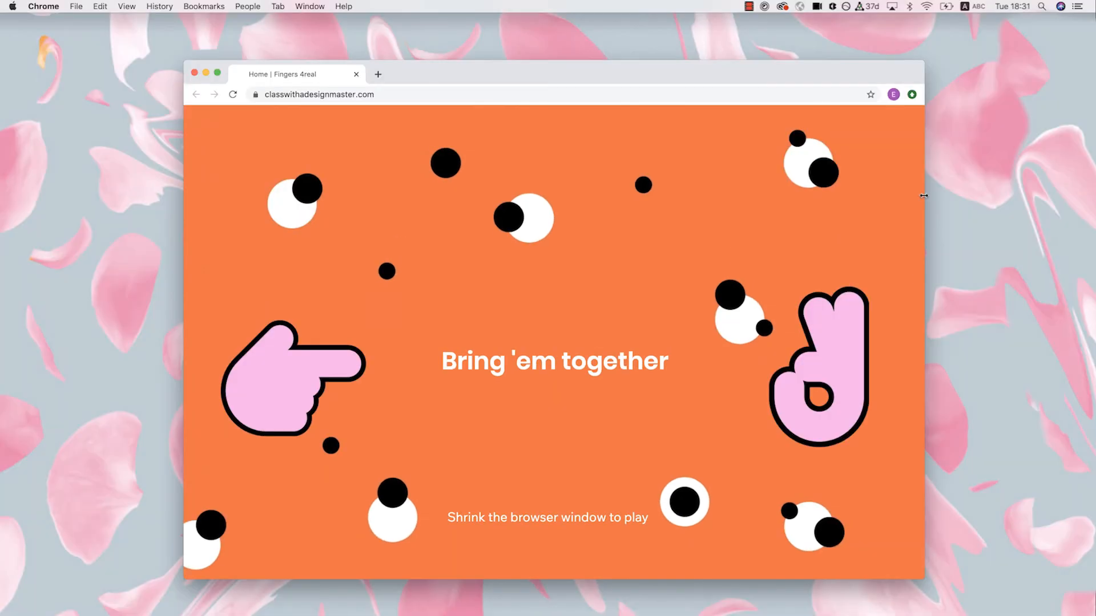
drag(924, 196, 965, 222)
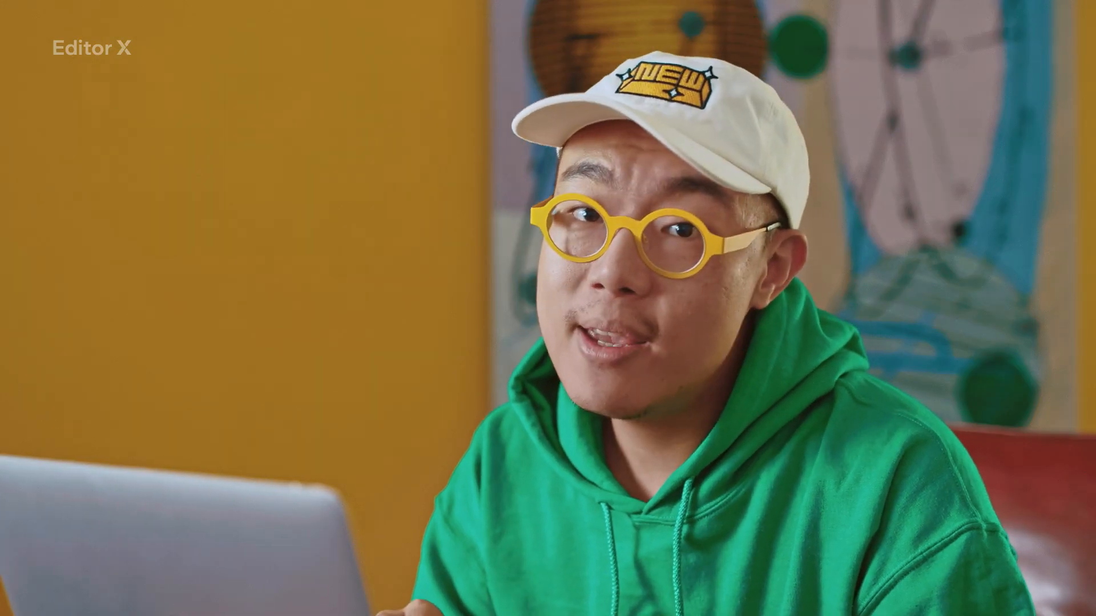